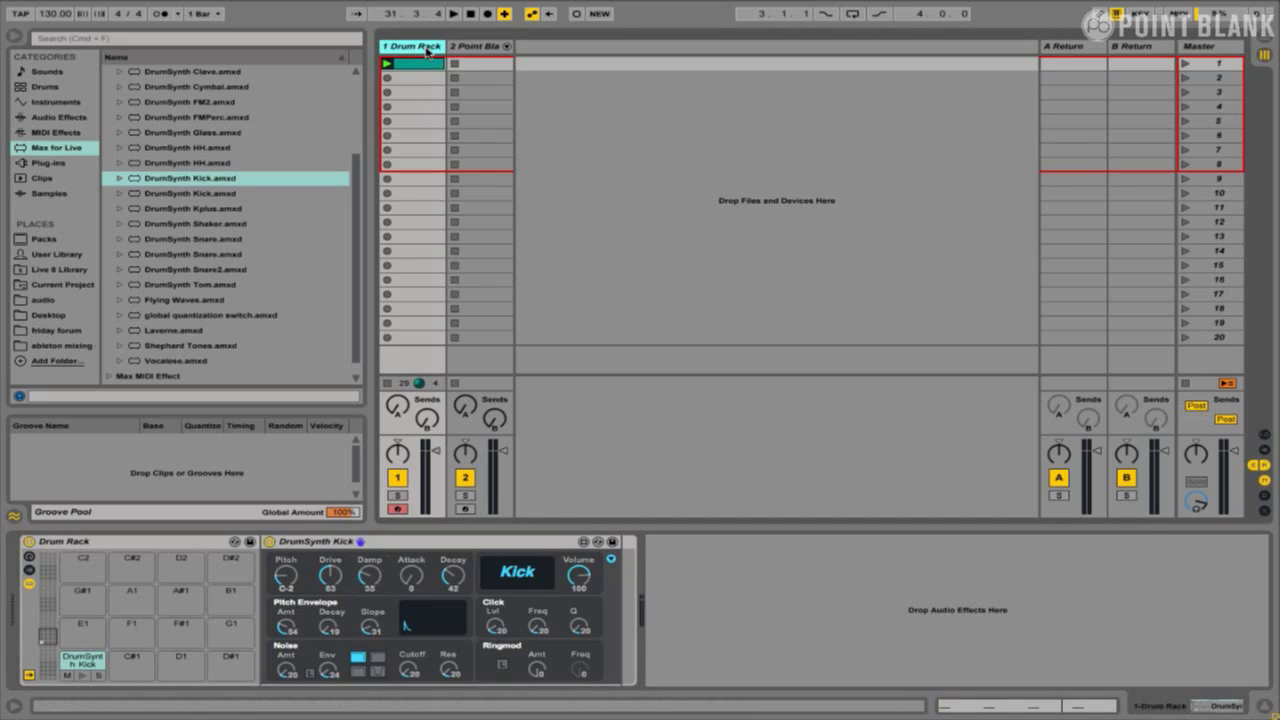
Delete the first track, Drum Rack, from the set
{"action": "key", "text": "Delete"}
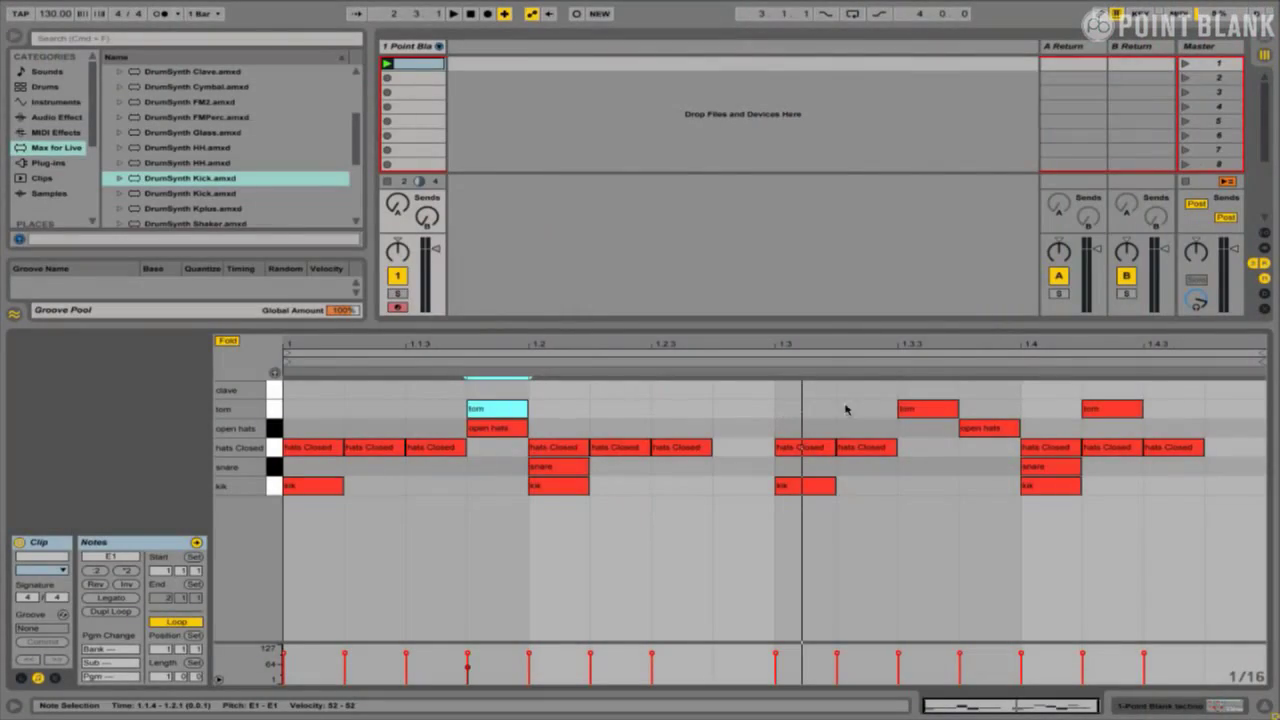
Vary the velocities of the tom notes, about 109 at 1.3.3 and a different level on the last tom, while auditioning the pattern
{"action": "double_click", "coordinate": [915, 409]}
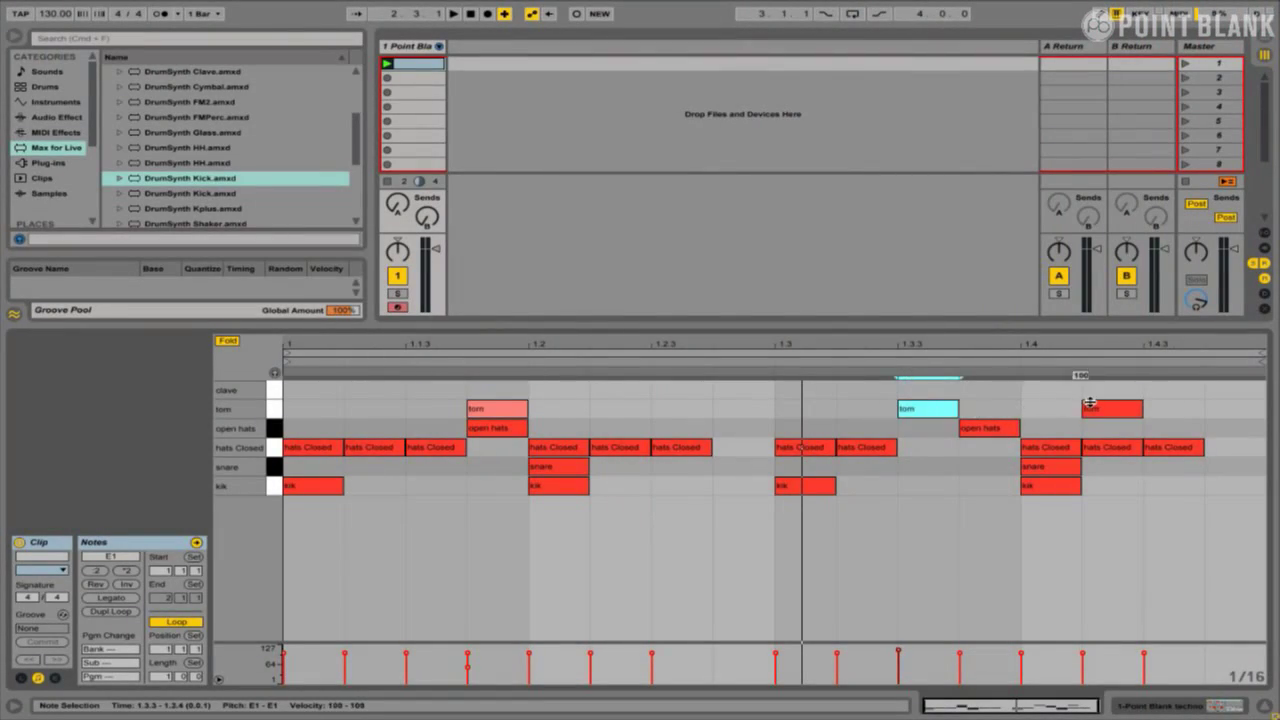
{"action": "left_click_drag", "start_coordinate": [1090, 403], "coordinate": [1097, 405]}
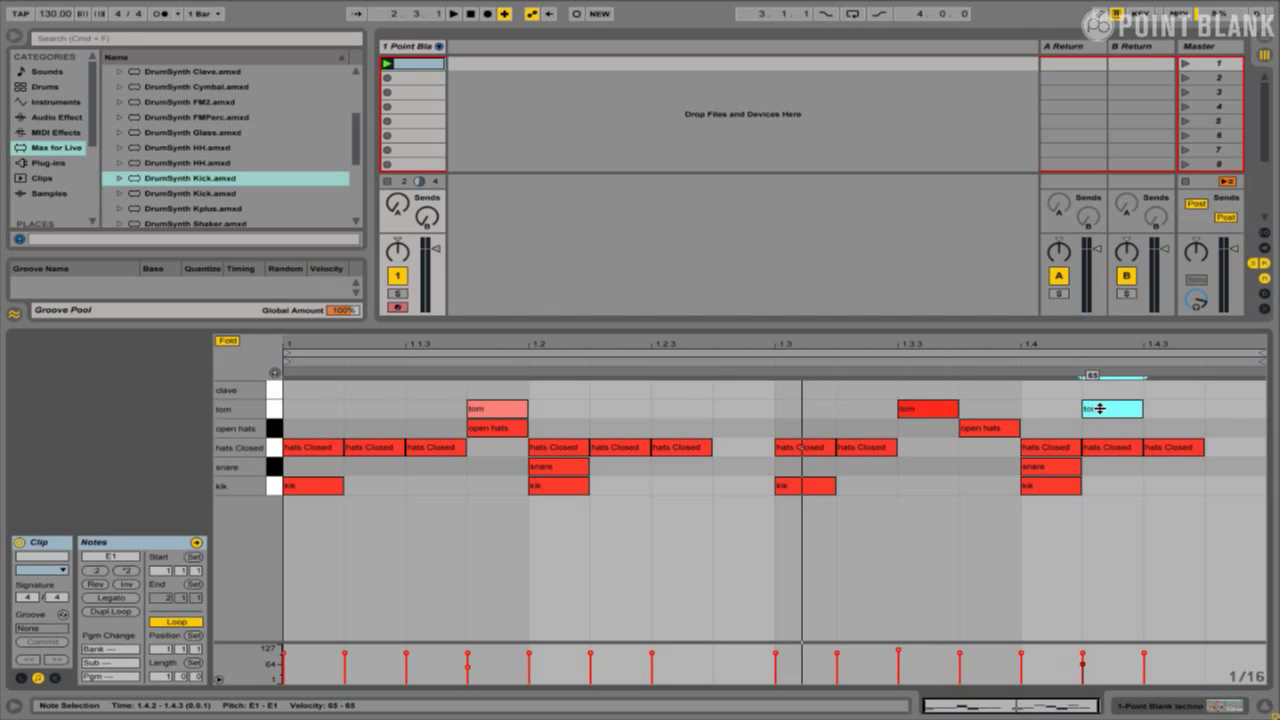
{"action": "left_click_drag", "start_coordinate": [1100, 408], "coordinate": [1100, 380]}
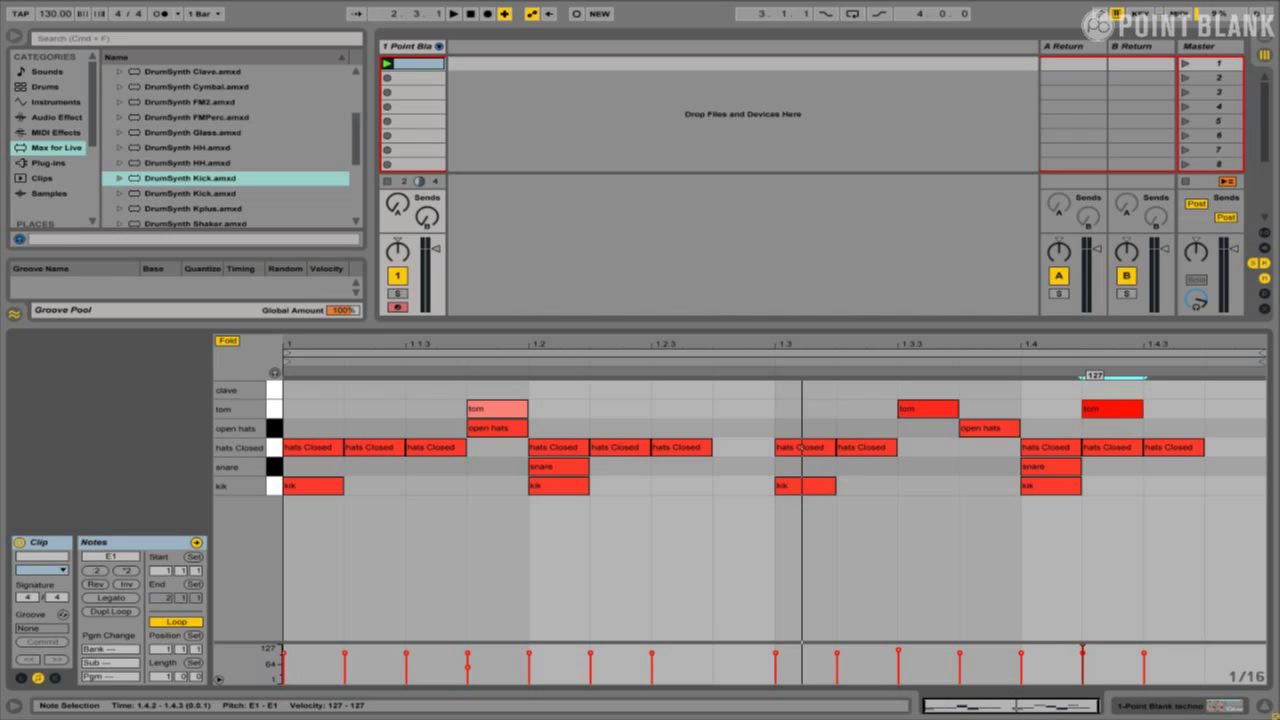
{"action": "left_click_drag", "start_coordinate": [1100, 380], "coordinate": [1100, 417]}
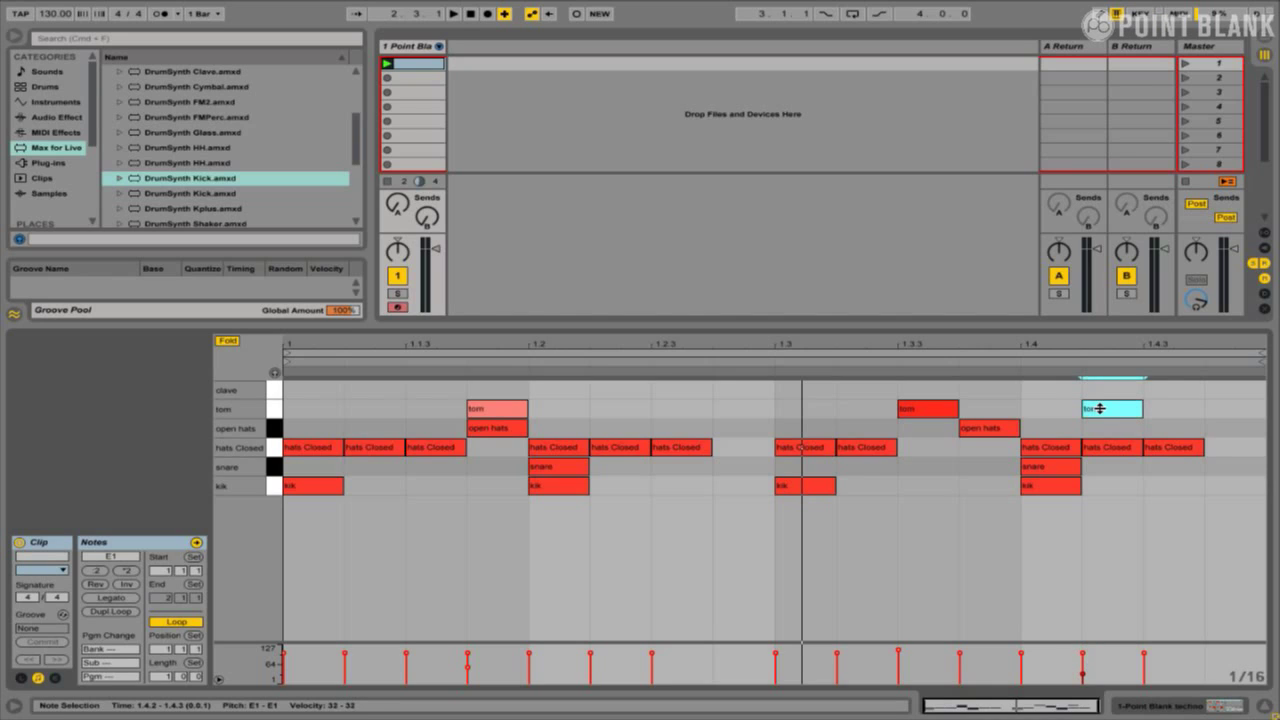
{"action": "key", "text": "space"}
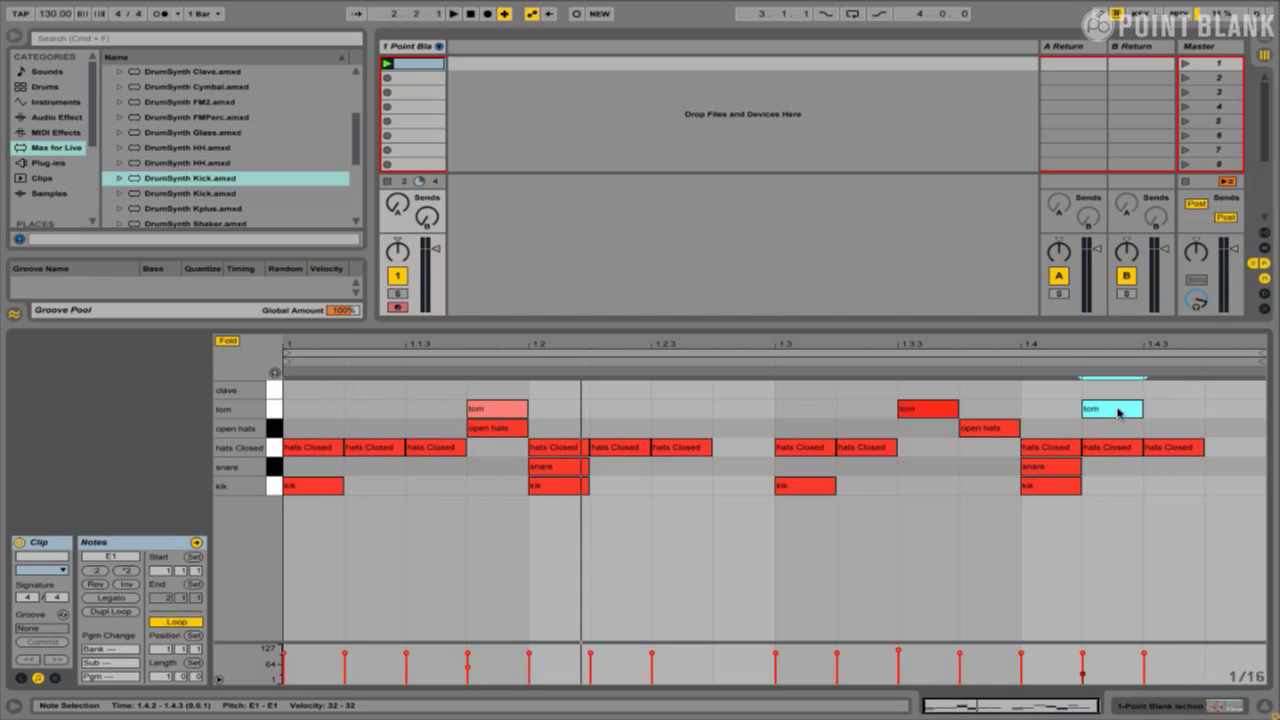
{"action": "left_click_drag", "start_coordinate": [1115, 409], "coordinate": [1115, 402]}
{"action": "left_click", "coordinate": [489, 409]}
{"action": "key", "text": "space"}
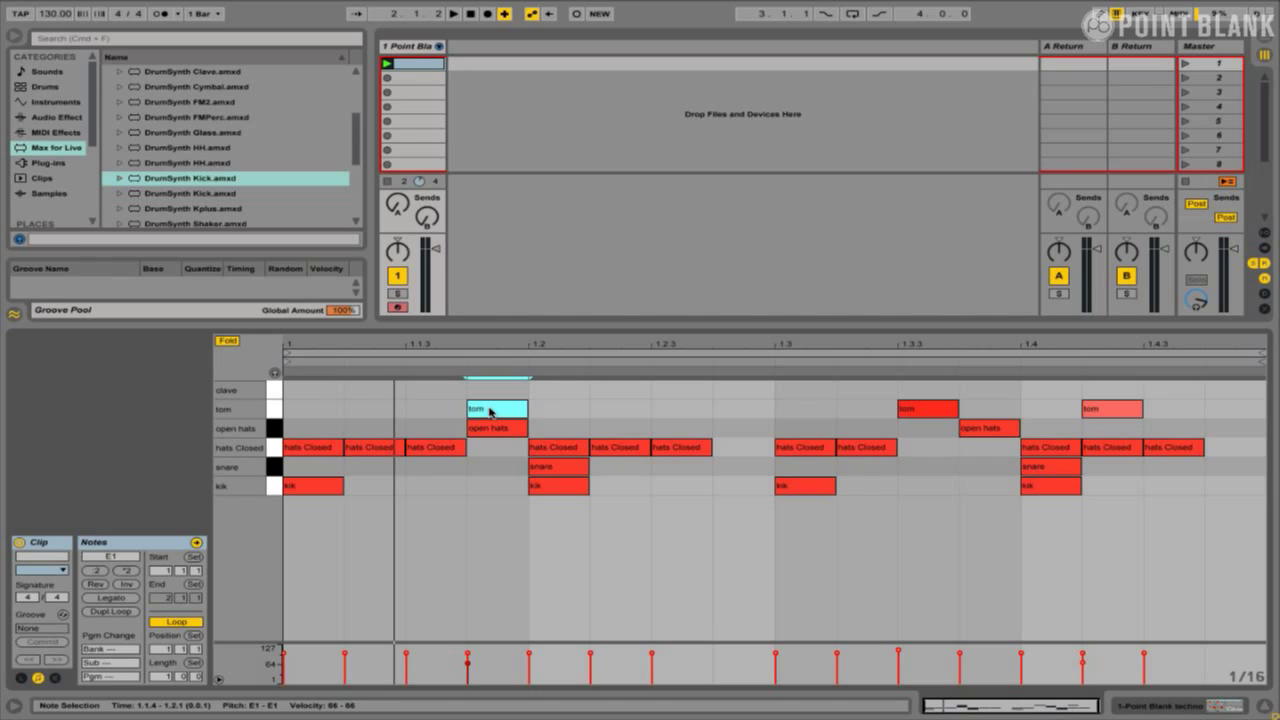
Add the Max MIDI effect Expression Control ahead of DrumSynth Glass in the tom pad's chain
{"action": "key", "text": "shift+Tab"}
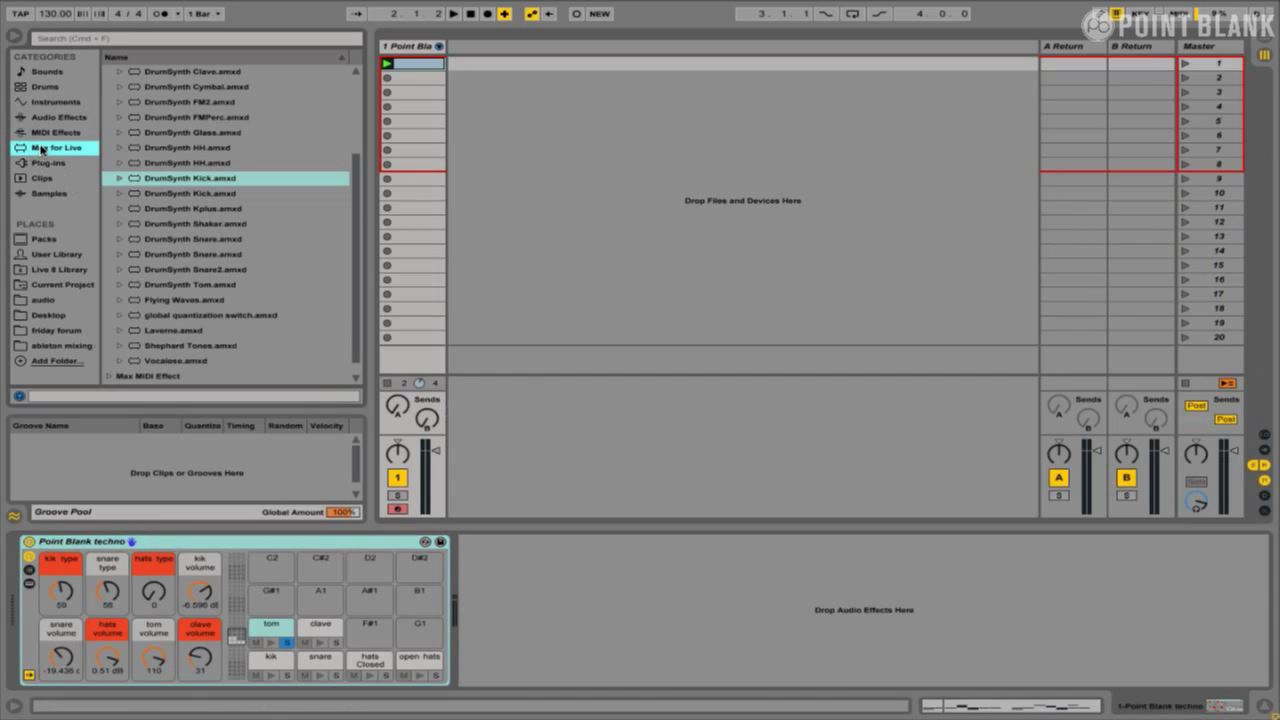
{"action": "scroll", "coordinate": [165, 150], "scroll_direction": "up", "scroll_amount": 3}
{"action": "left_click", "coordinate": [110, 88]}
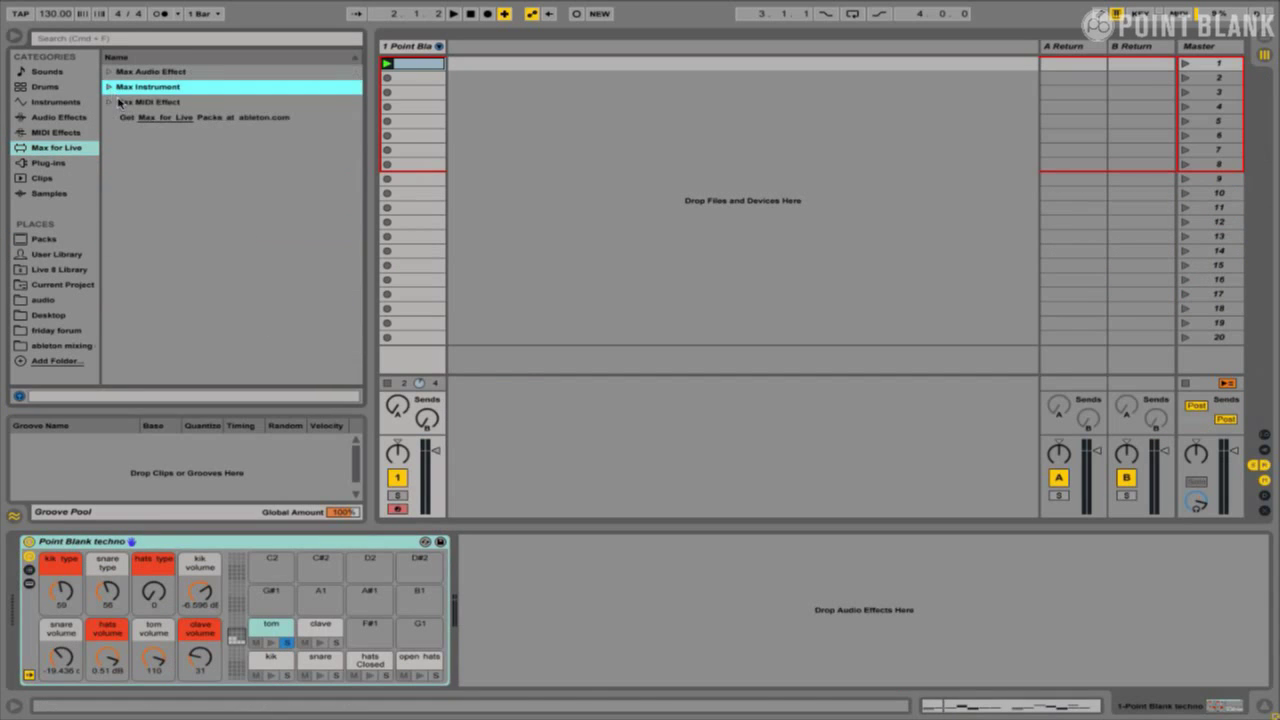
{"action": "left_click", "coordinate": [110, 103]}
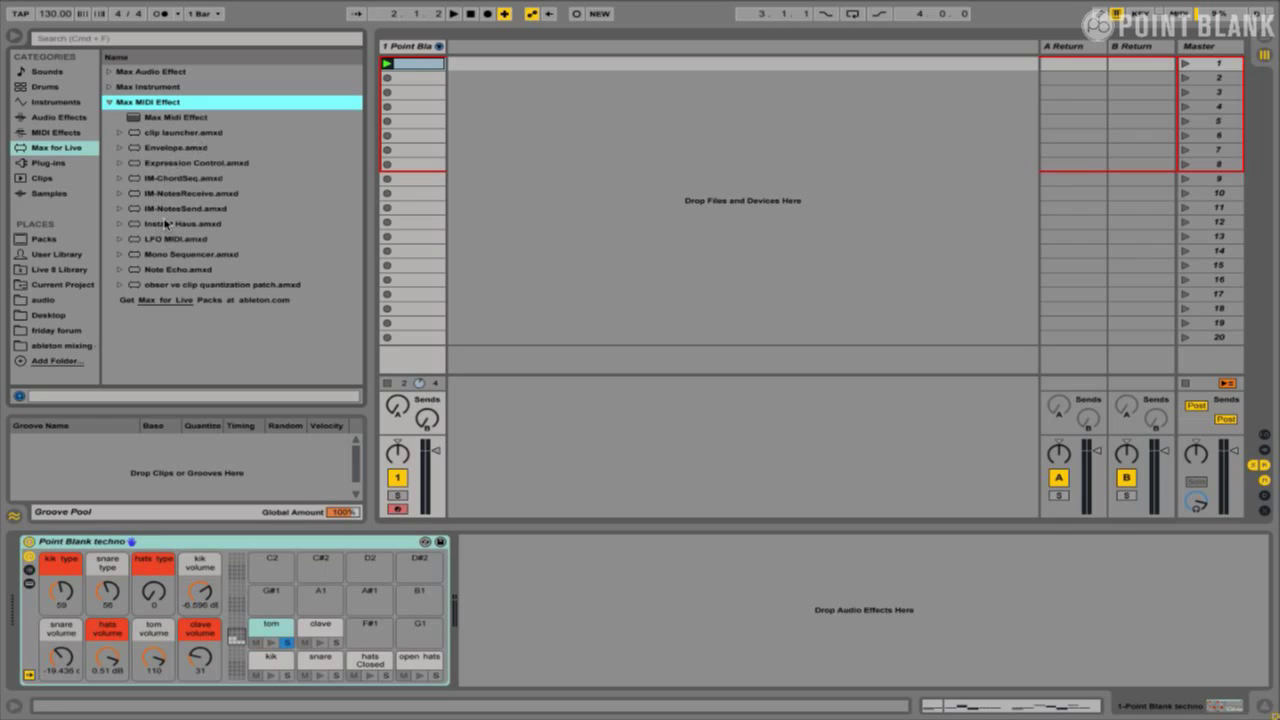
{"action": "left_click", "coordinate": [166, 168]}
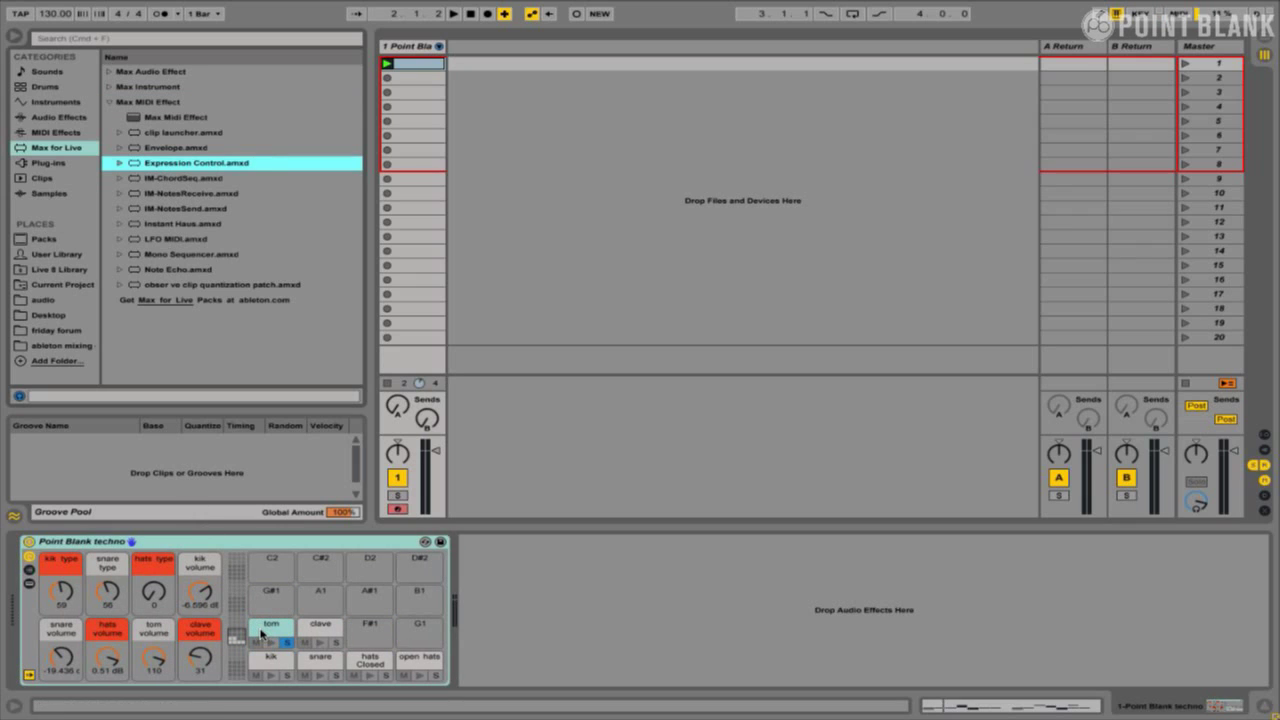
{"action": "left_click_drag", "start_coordinate": [262, 632], "coordinate": [262, 632]}
{"action": "left_click", "coordinate": [813, 546]}
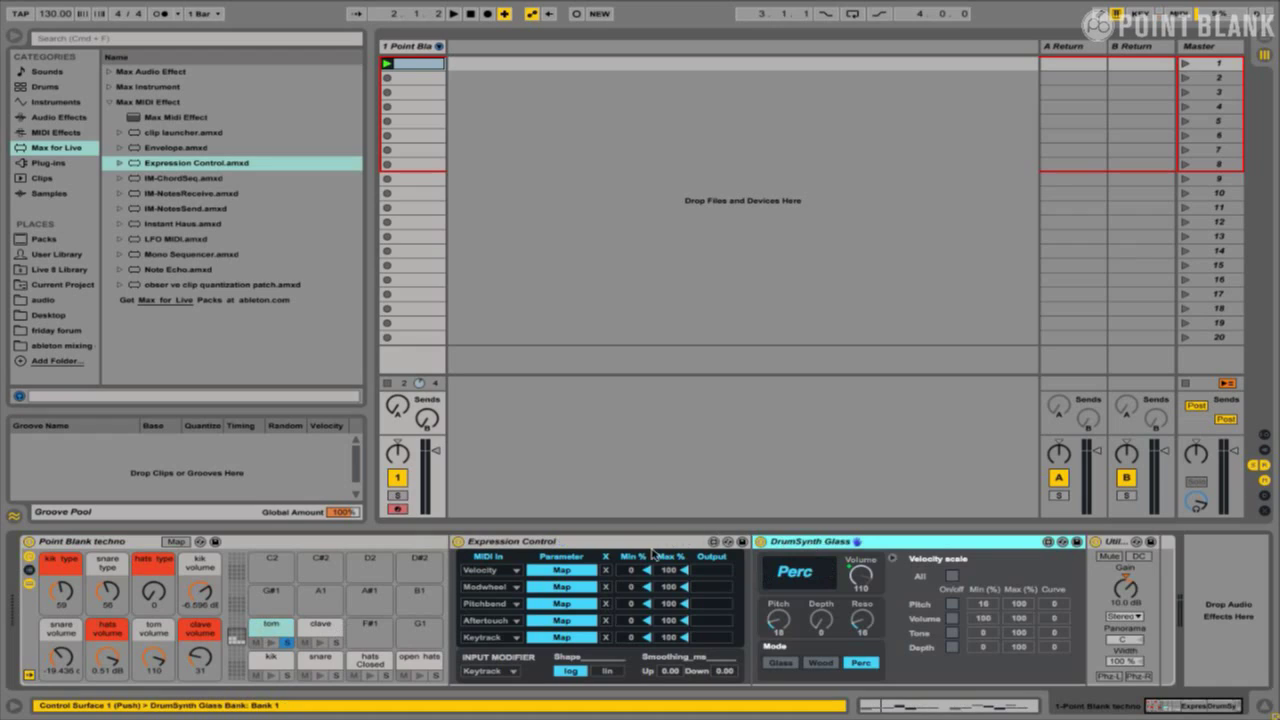
Set Expression Control's input modifier to Velocity and map velocity to the tom's Pitch with a 16 to 76 % range
{"action": "left_click", "coordinate": [649, 543]}
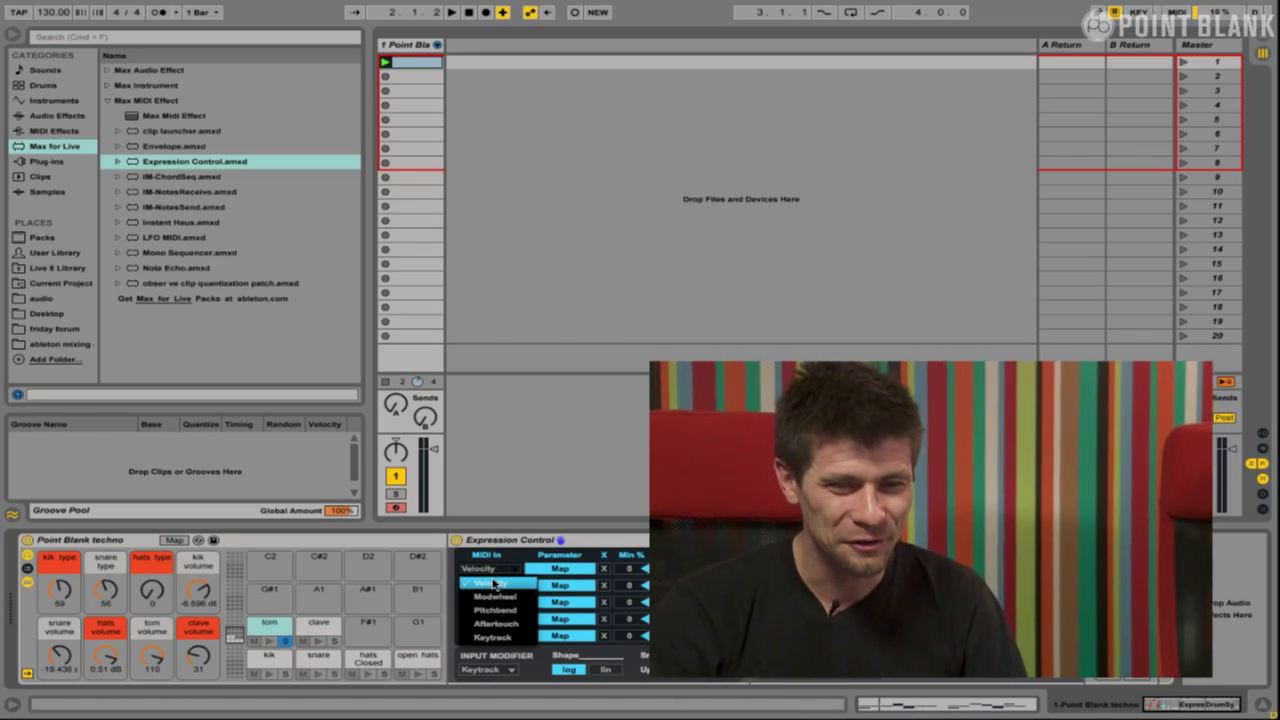
{"action": "left_click", "coordinate": [538, 581]}
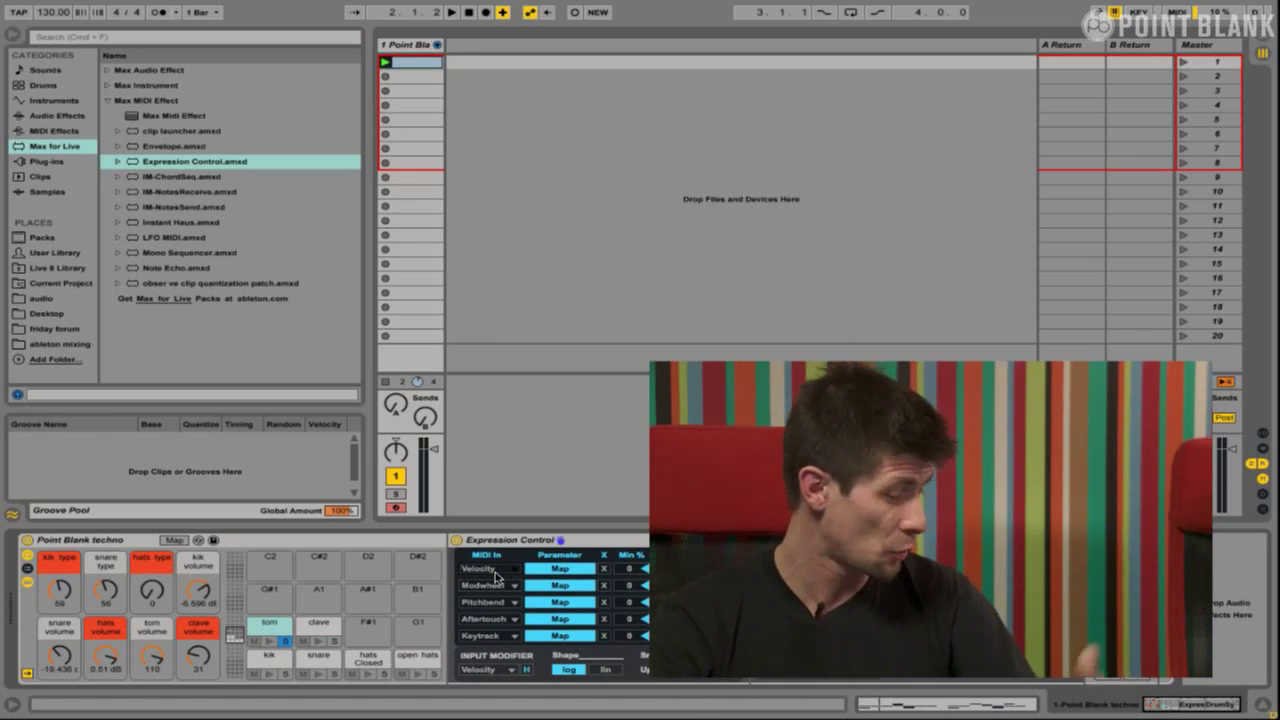
{"action": "left_click", "coordinate": [550, 574]}
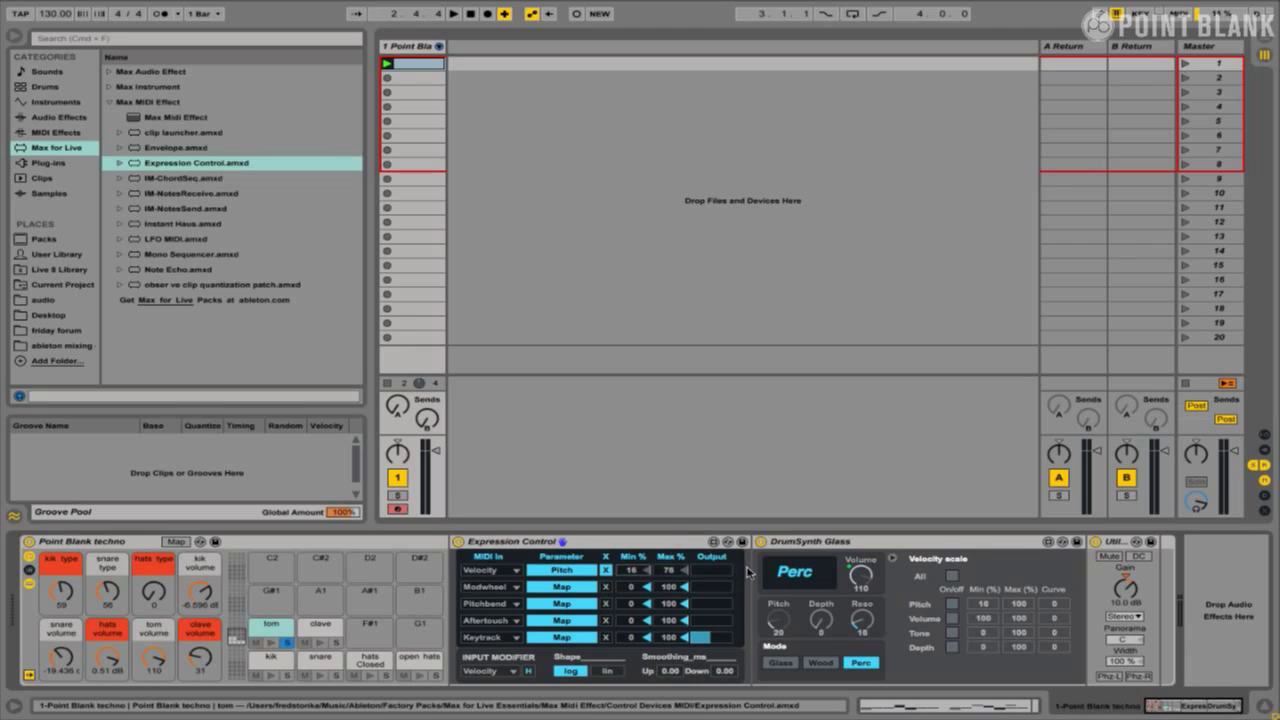
Insert LFO MIDI between Expression Control and DrumSynth Glass in the tom chain
{"action": "left_click", "coordinate": [160, 240]}
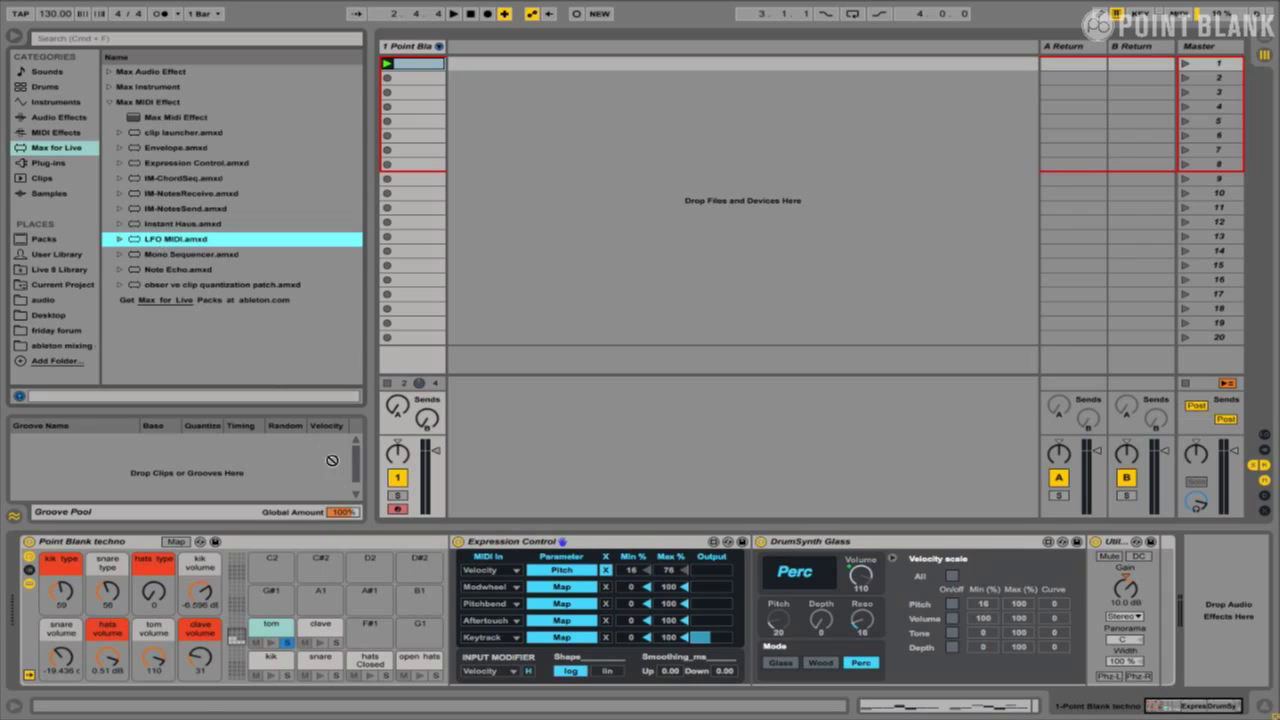
{"action": "key", "text": "Return"}
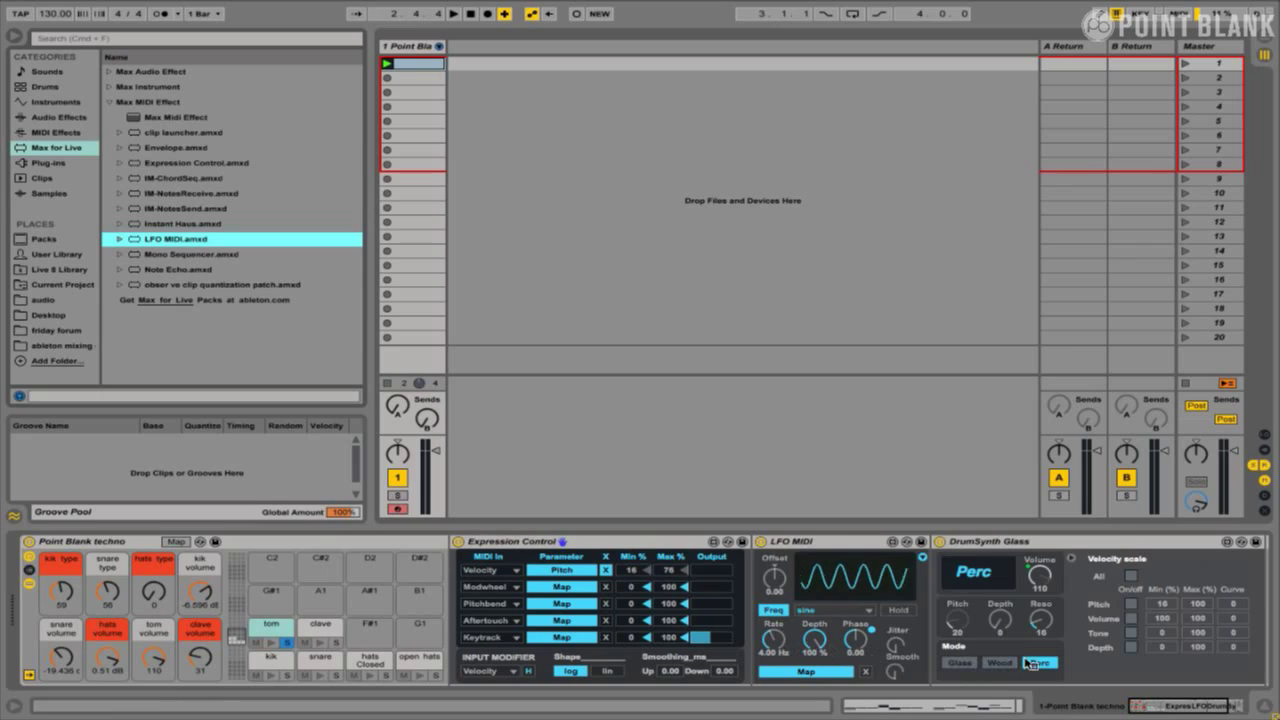
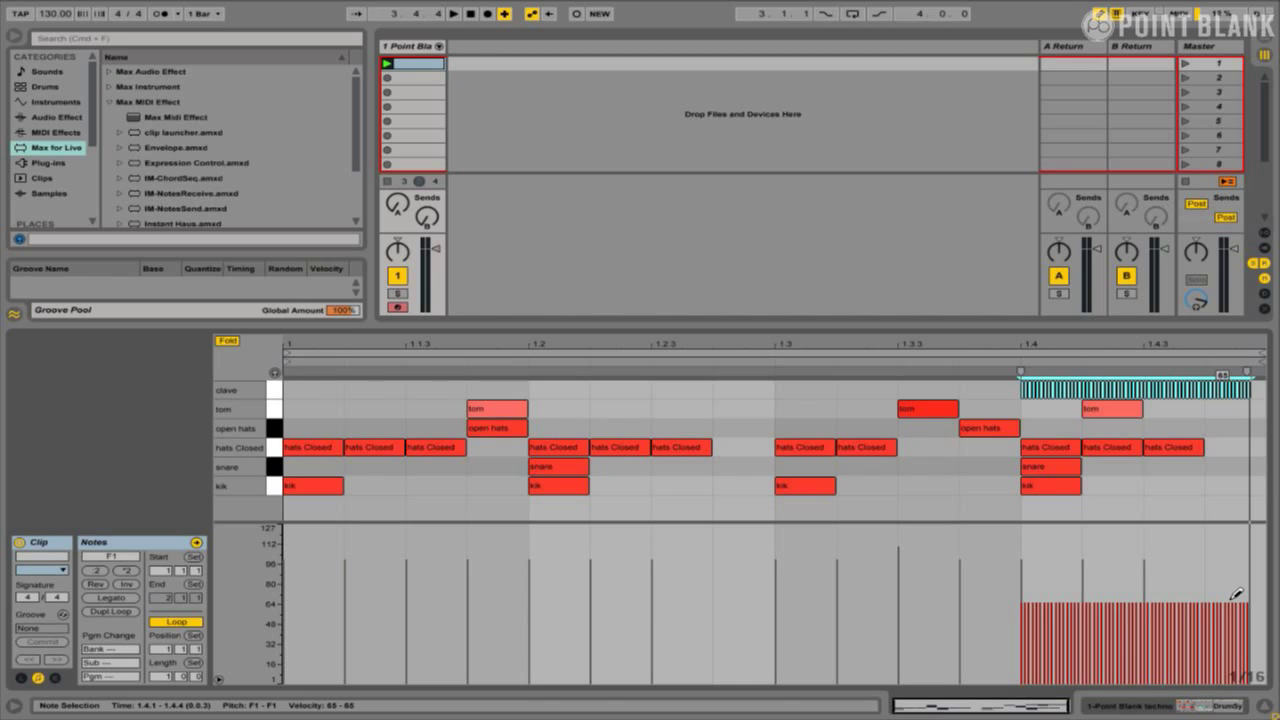
Shape the velocities of the clave roll on beat 1.4 into a rising ramp from about 19 to 74
{"action": "key", "text": "b"}
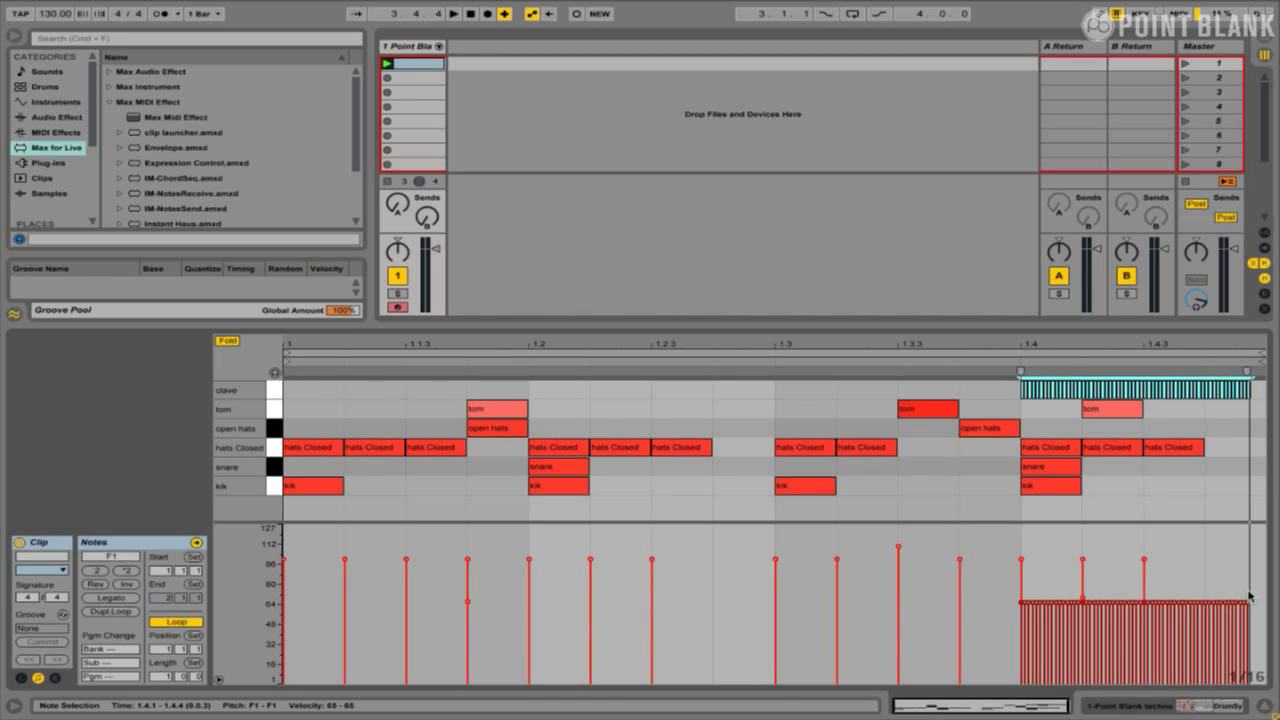
{"action": "left_click_drag", "start_coordinate": [1140, 625], "coordinate": [997, 672]}
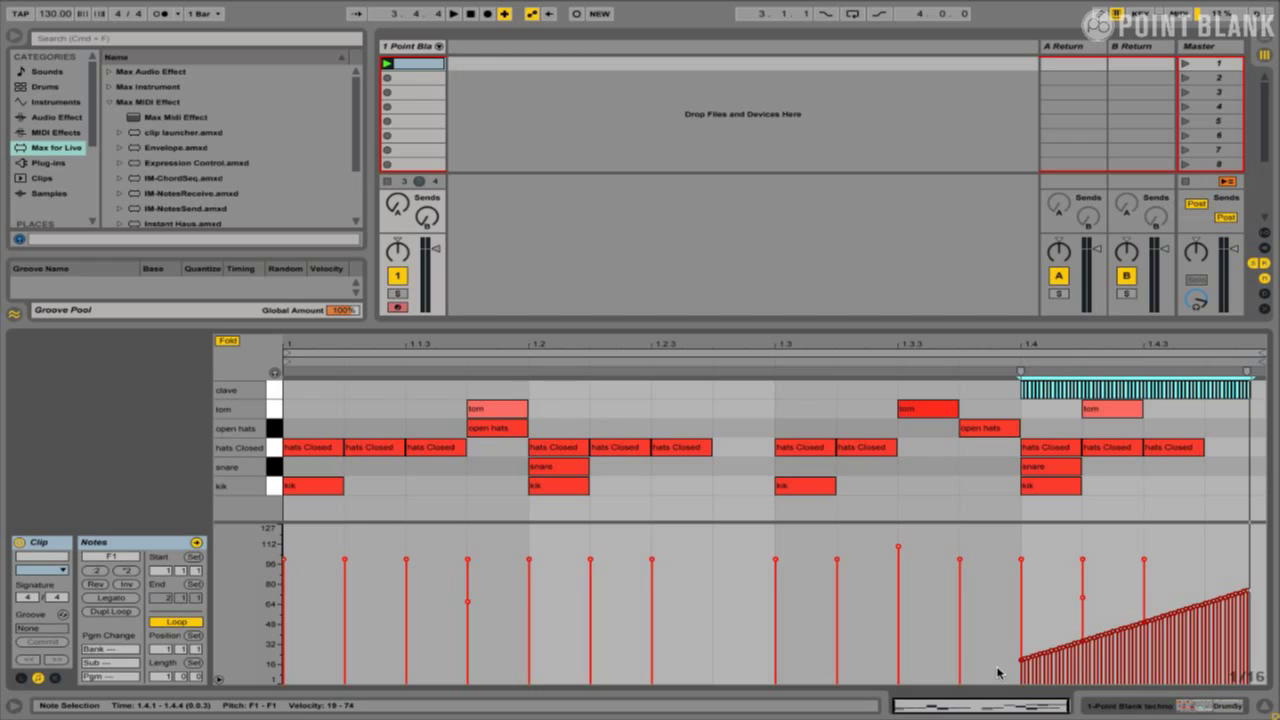
Solo the clave pad in the drum rack, play the loop and raise the clave volume macro to 127
{"action": "key", "text": "shift+Tab"}
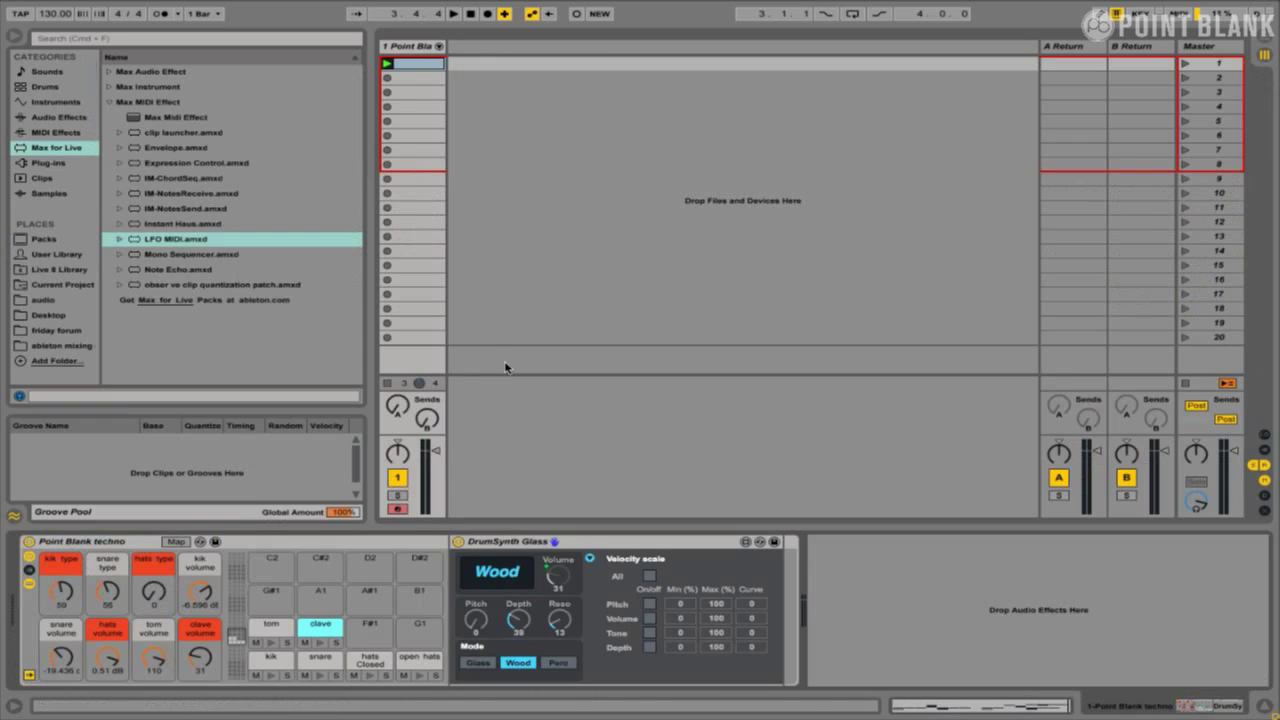
{"action": "left_click", "coordinate": [337, 643]}
{"action": "key", "text": "space"}
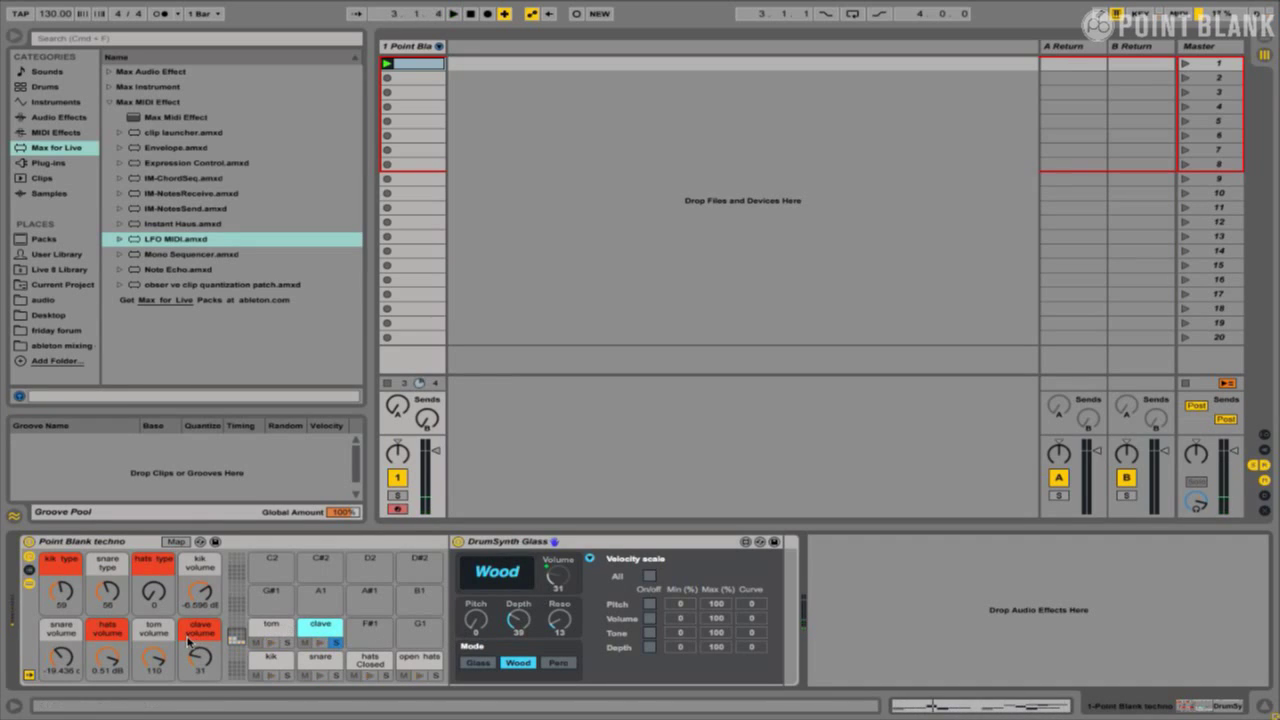
{"action": "left_click", "coordinate": [114, 548]}
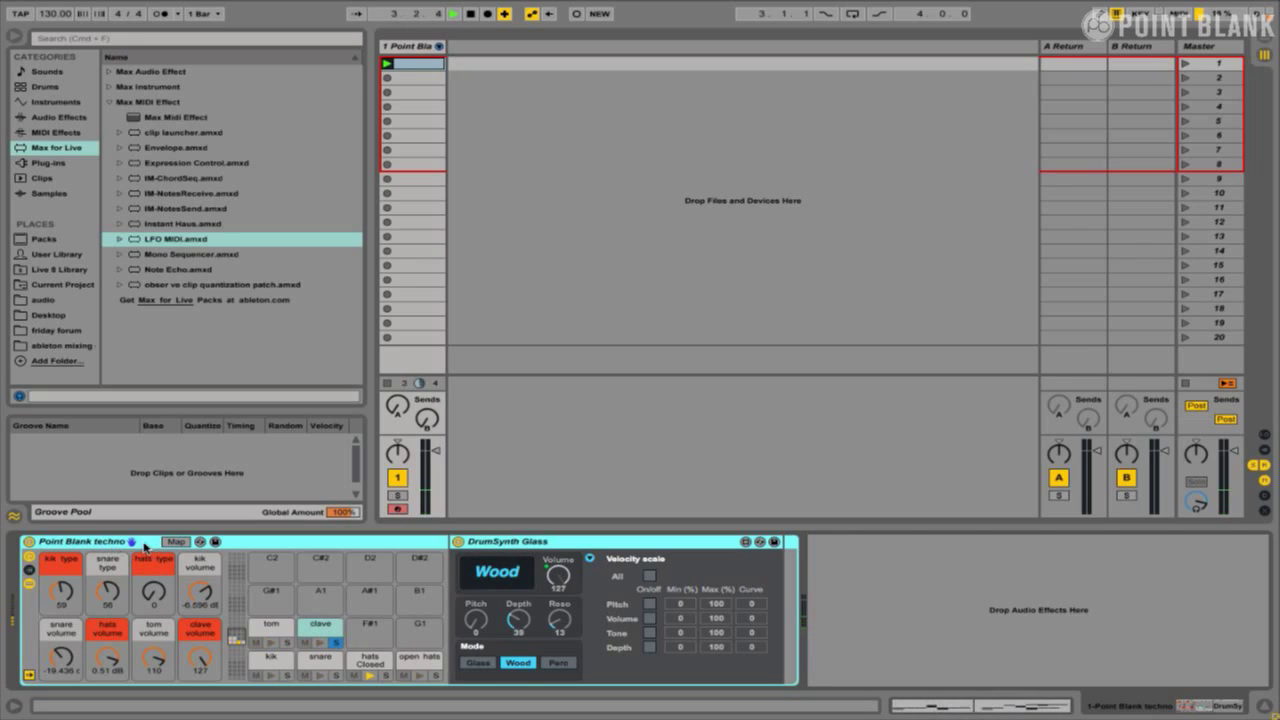
Add Expression Control to the clave chain with velocity mapped to Pitch at a 50 % maximum, and audition the pattern with the clave unsoloed
{"action": "left_click", "coordinate": [170, 164]}
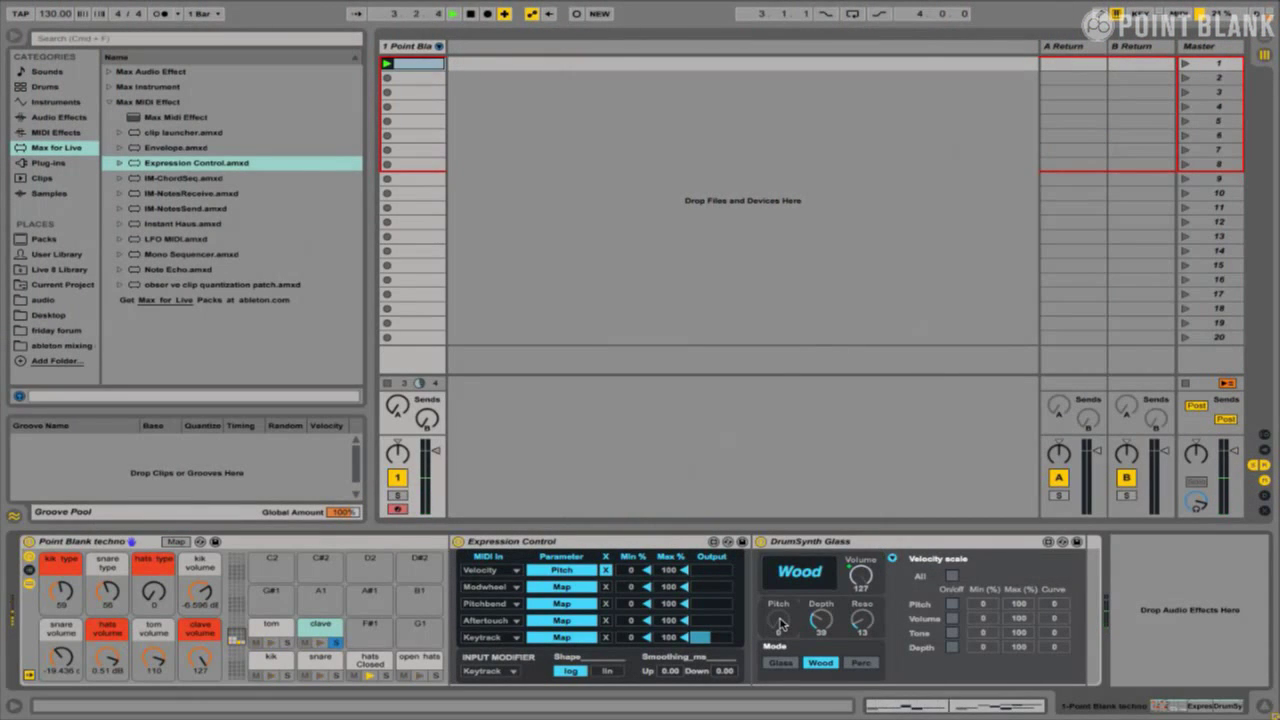
{"action": "left_click", "coordinate": [666, 571]}
{"action": "type", "text": "55"}
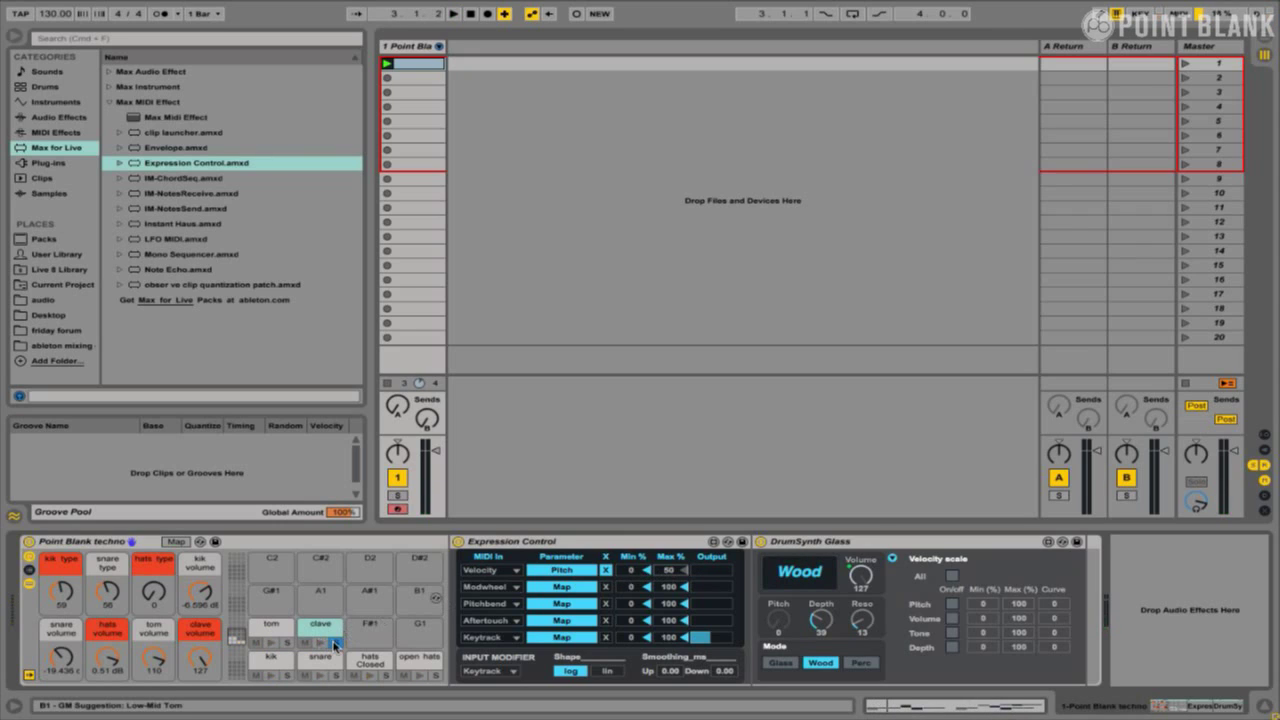
{"action": "key", "text": "space"}
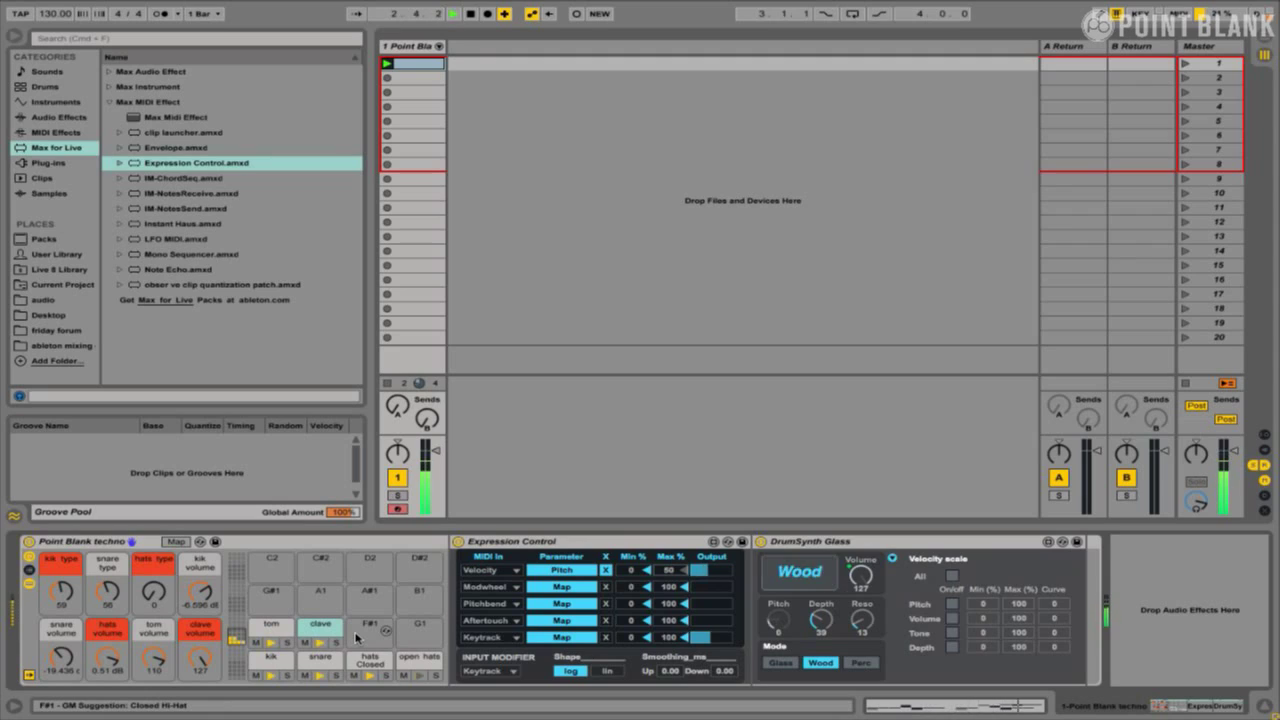
{"action": "key", "text": "space"}
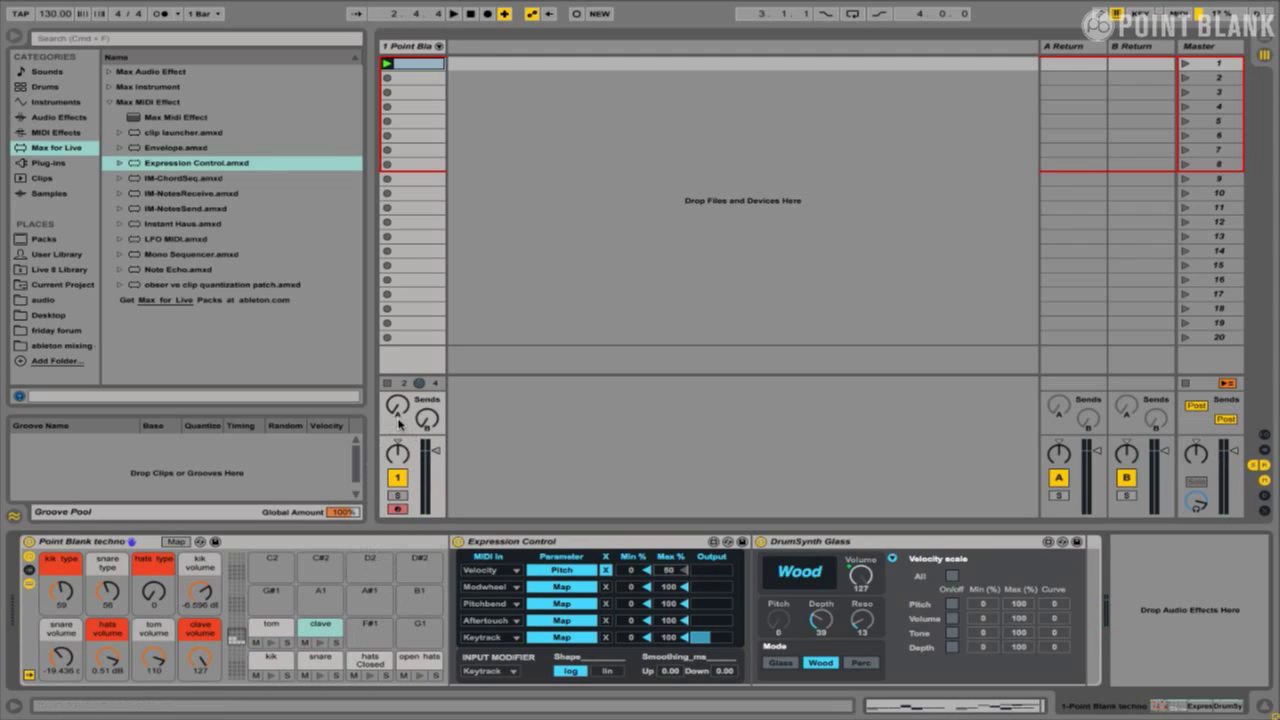
Add Note Echo ahead of Expression Control in the tom pad's chain with its synced delay at 3, and audition the soloed tom
{"action": "left_click", "coordinate": [168, 270]}
{"action": "left_click", "coordinate": [282, 628]}
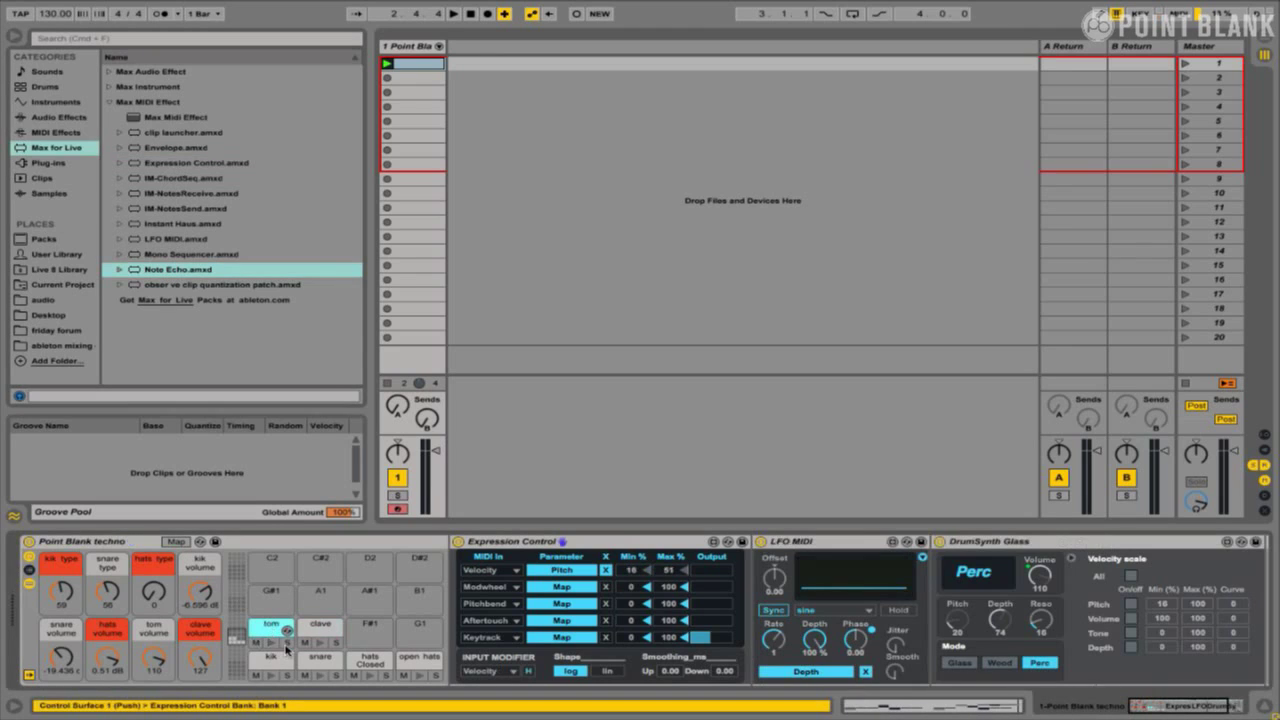
{"action": "left_click", "coordinate": [175, 277]}
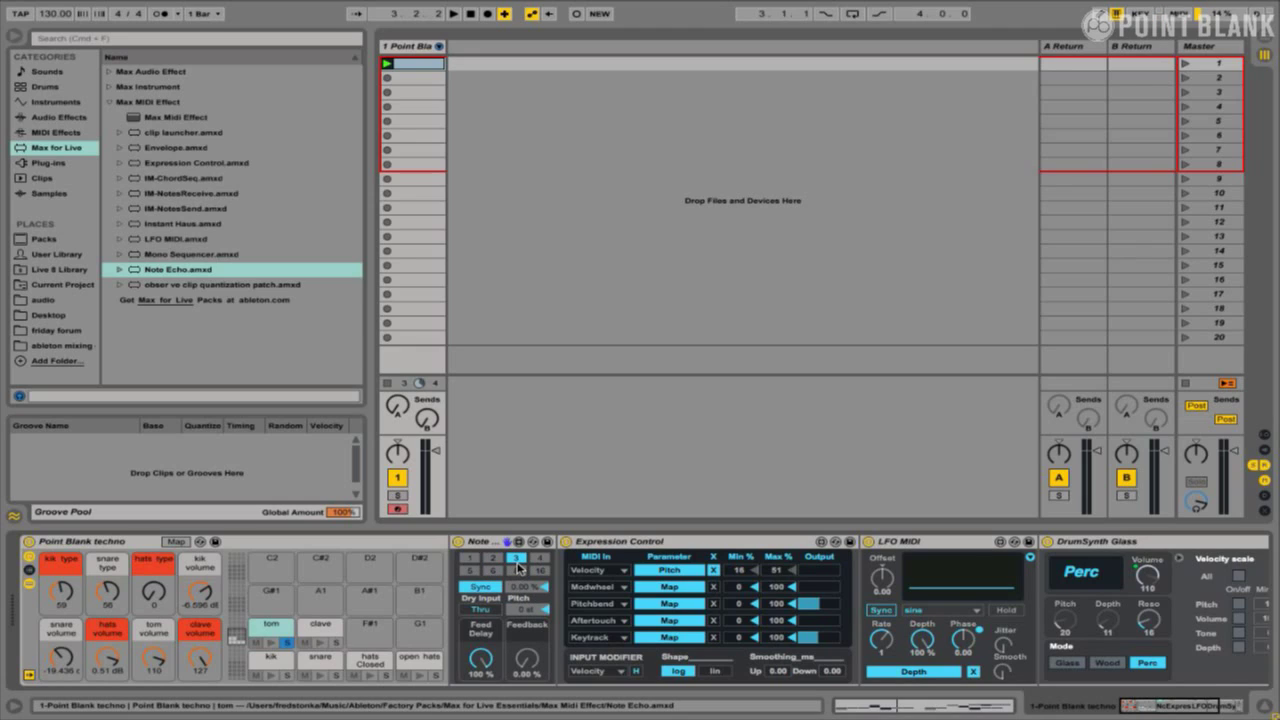
{"action": "key", "text": "space"}
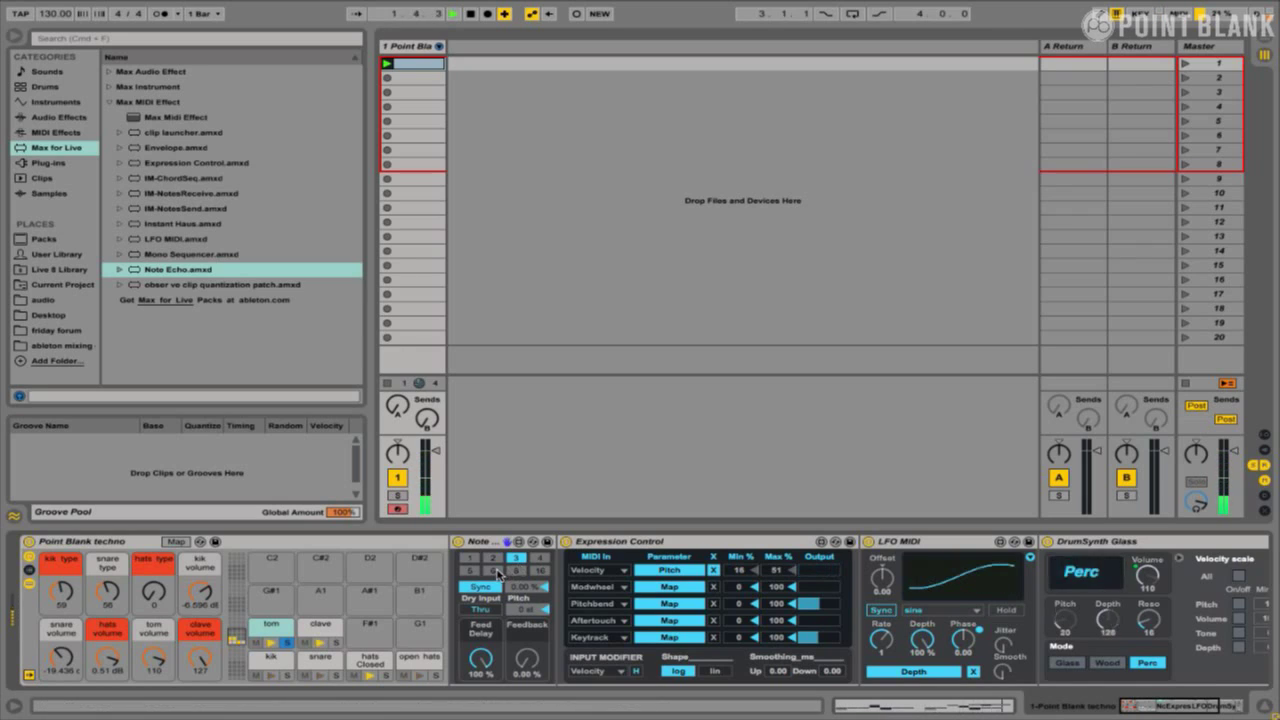
{"action": "key", "text": "space"}
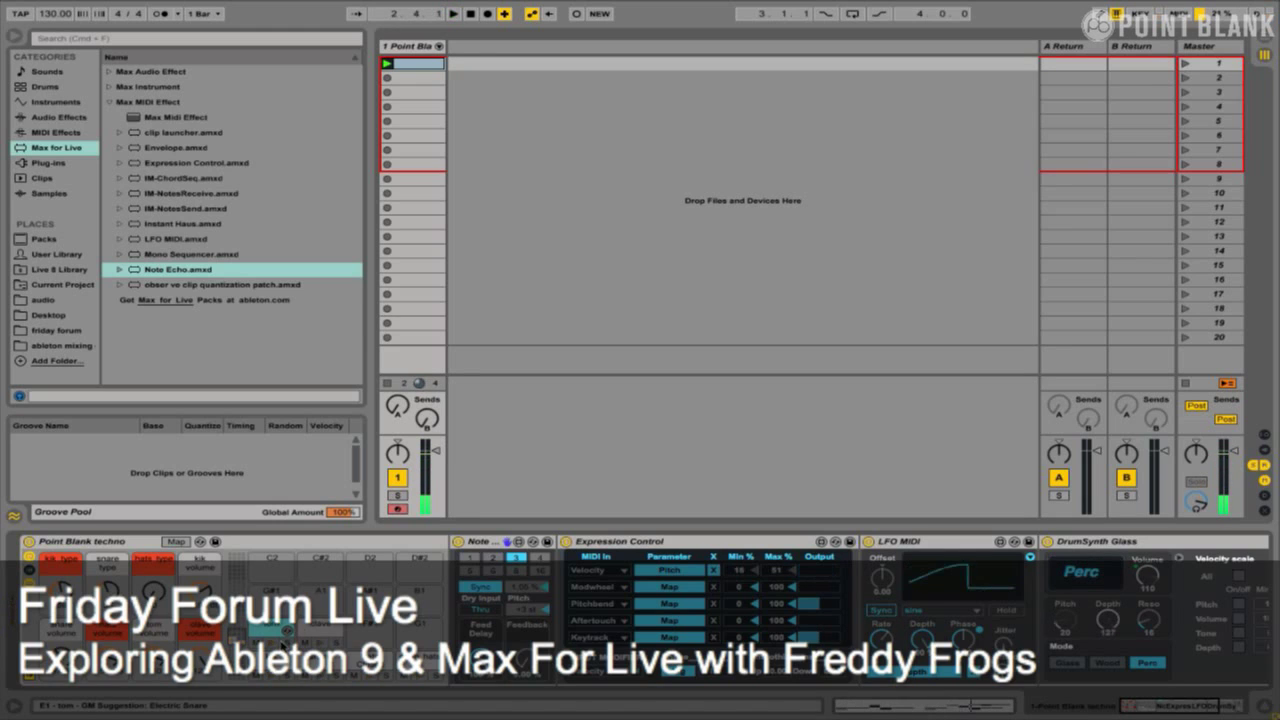
Load Operator on a new MIDI track and create an empty clip in its first slot
{"action": "left_click", "coordinate": [400, 47]}
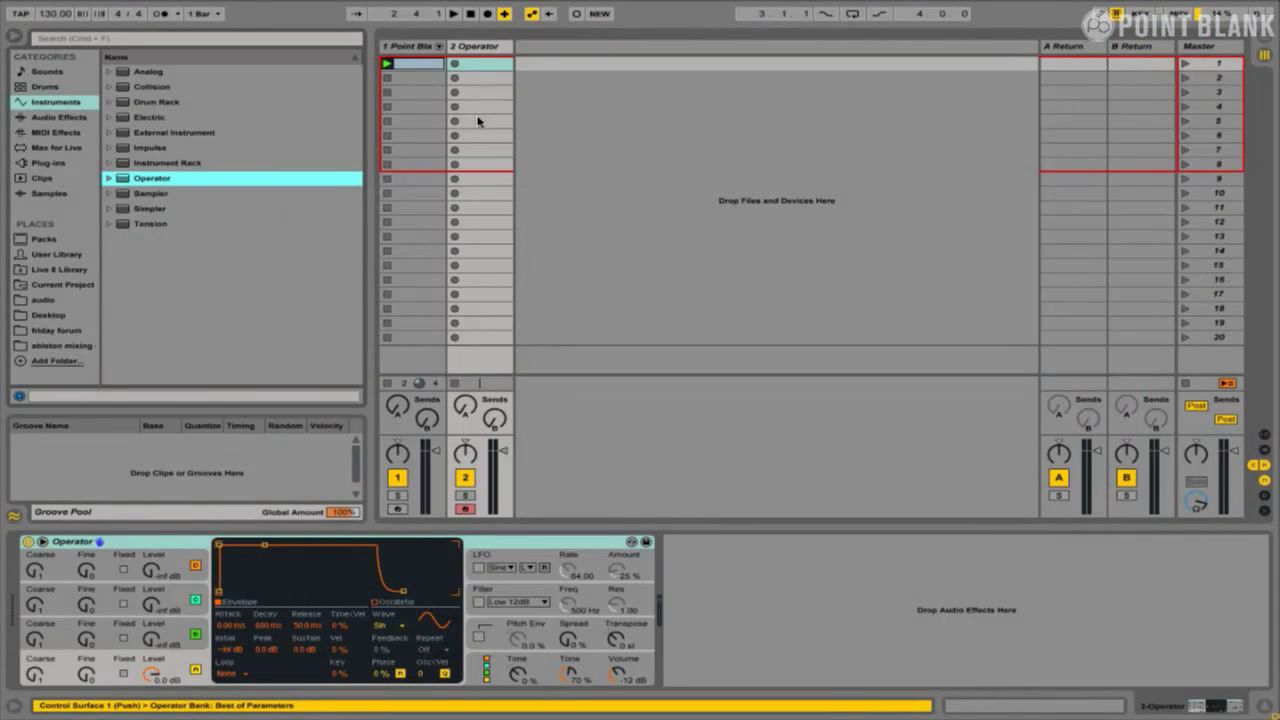
{"action": "double_click", "coordinate": [476, 64]}
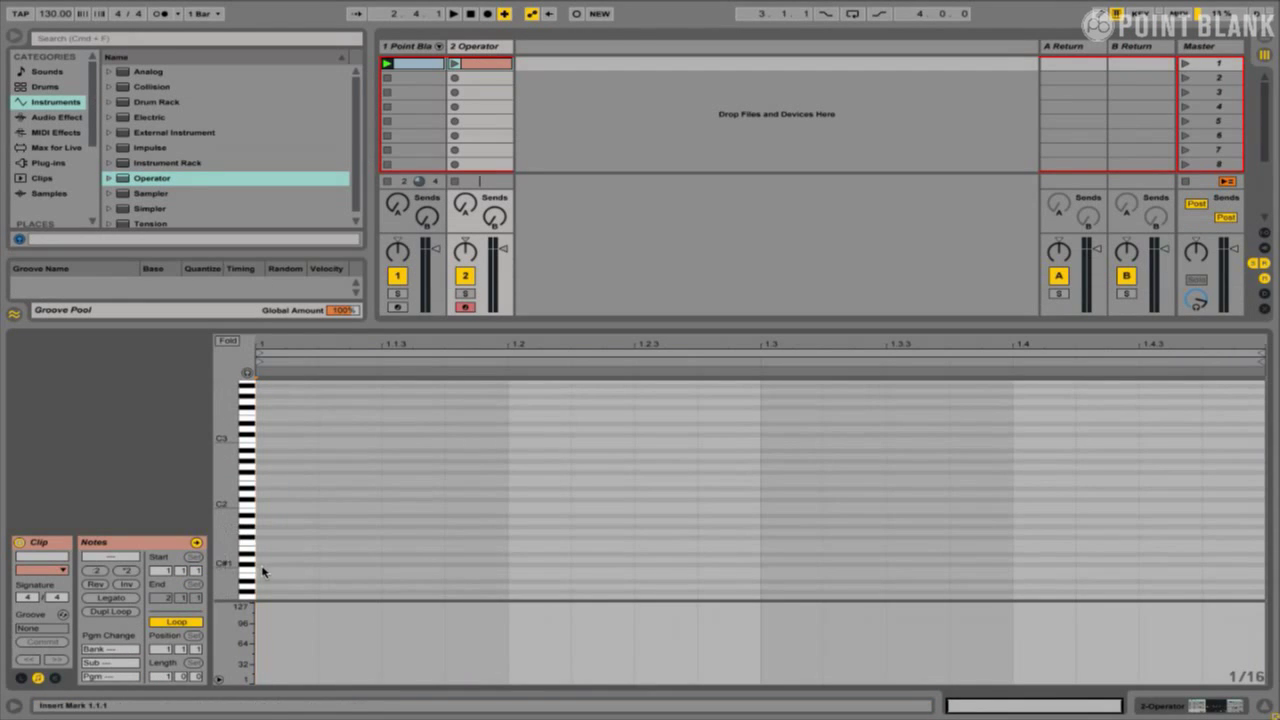
Insert a C1 note at the start of the Operator clip, lengthen it to the full bar, and solo the track
{"action": "double_click", "coordinate": [263, 571]}
{"action": "key", "text": "shift+Right"}
{"action": "key", "text": "shift+Right"}
{"action": "key", "text": "shift+Right"}
{"action": "key", "text": "shift+Right"}
{"action": "key", "text": "shift+Right"}
{"action": "key", "text": "shift+Right"}
{"action": "key", "text": "shift+Right"}
{"action": "key", "text": "shift+Right"}
{"action": "key", "text": "shift+Right"}
{"action": "key", "text": "shift+Right"}
{"action": "key", "text": "shift+Right"}
{"action": "key", "text": "shift+Right"}
{"action": "key", "text": "shift+Right"}
{"action": "key", "text": "shift+Right"}
{"action": "key", "text": "shift+Right"}
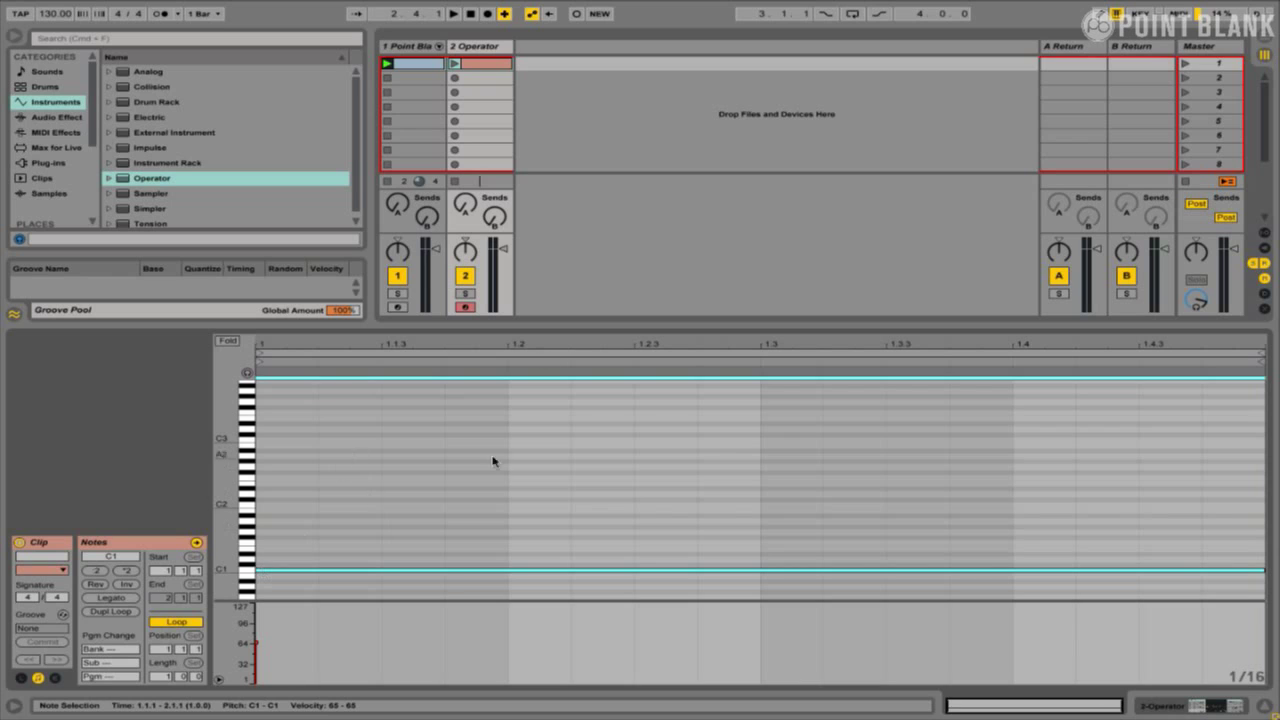
{"action": "left_click", "coordinate": [465, 293]}
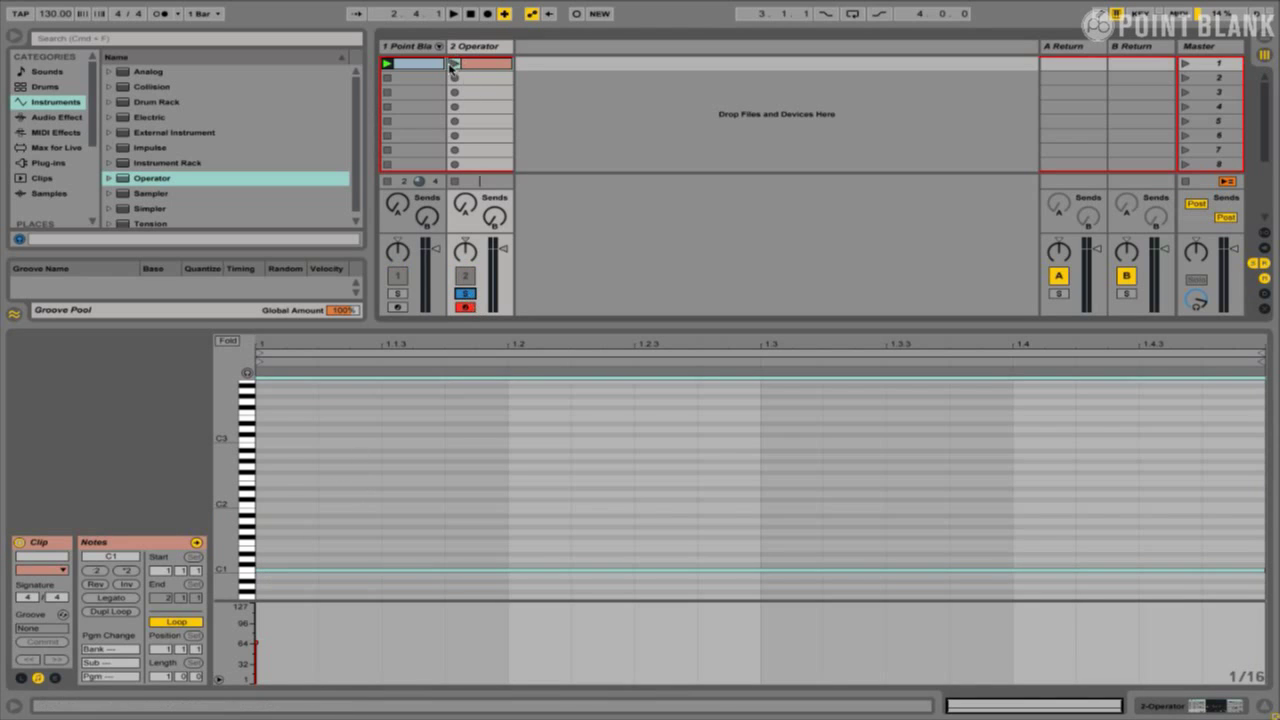
Launch the Operator clip and show the Operator track's devices
{"action": "left_click", "coordinate": [451, 66]}
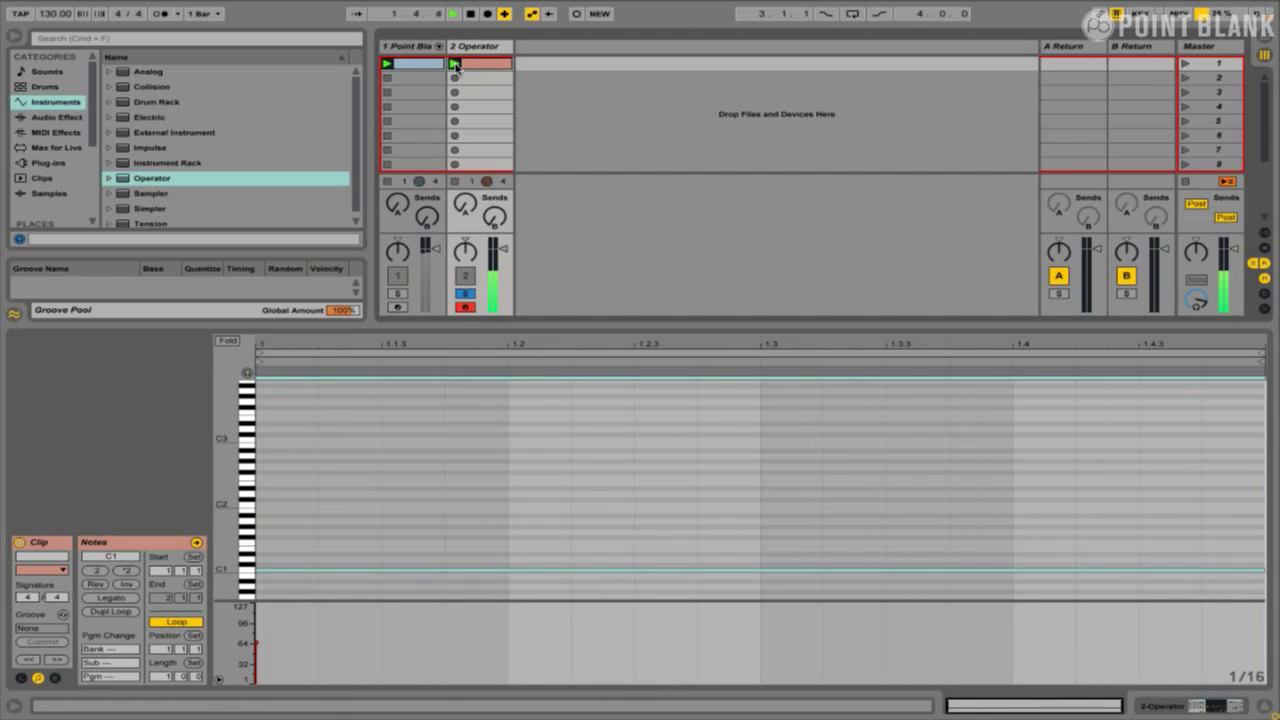
{"action": "left_click", "coordinate": [474, 47]}
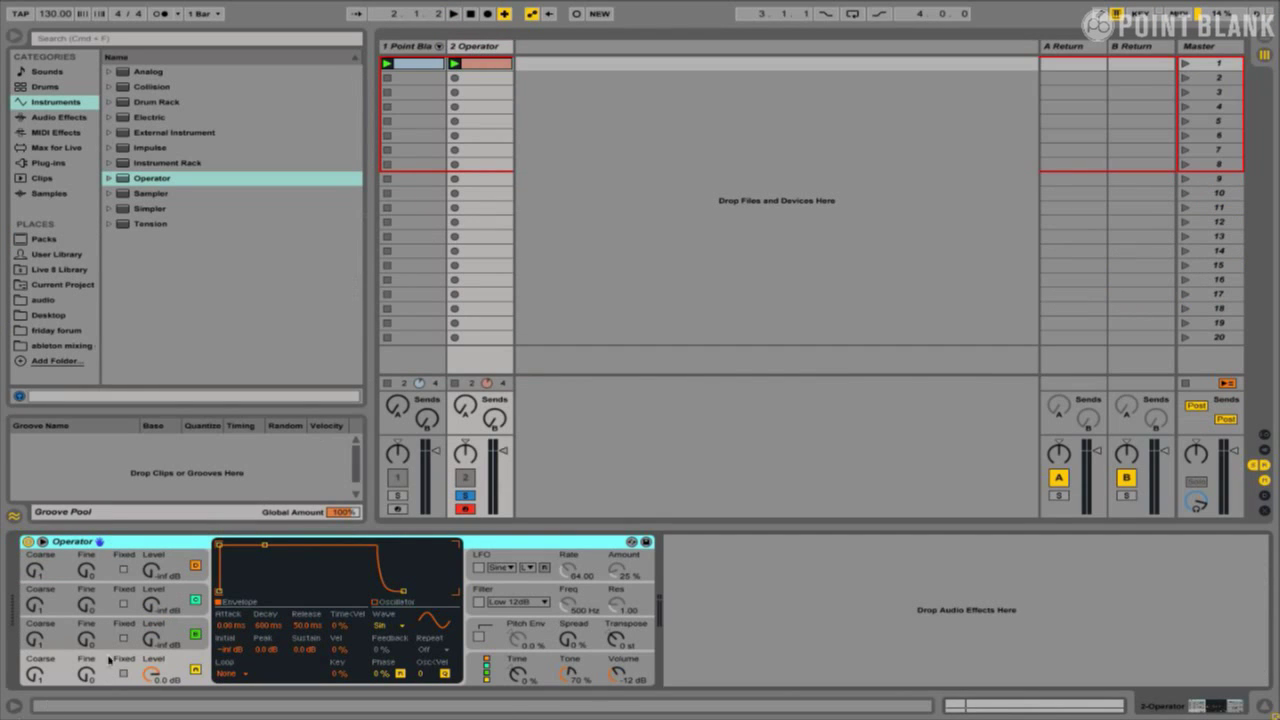
Try raising oscillator B's level to modulate oscillator A, checking Operator's algorithm and auditioning the tone
{"action": "left_click_drag", "start_coordinate": [153, 638], "coordinate": [153, 622]}
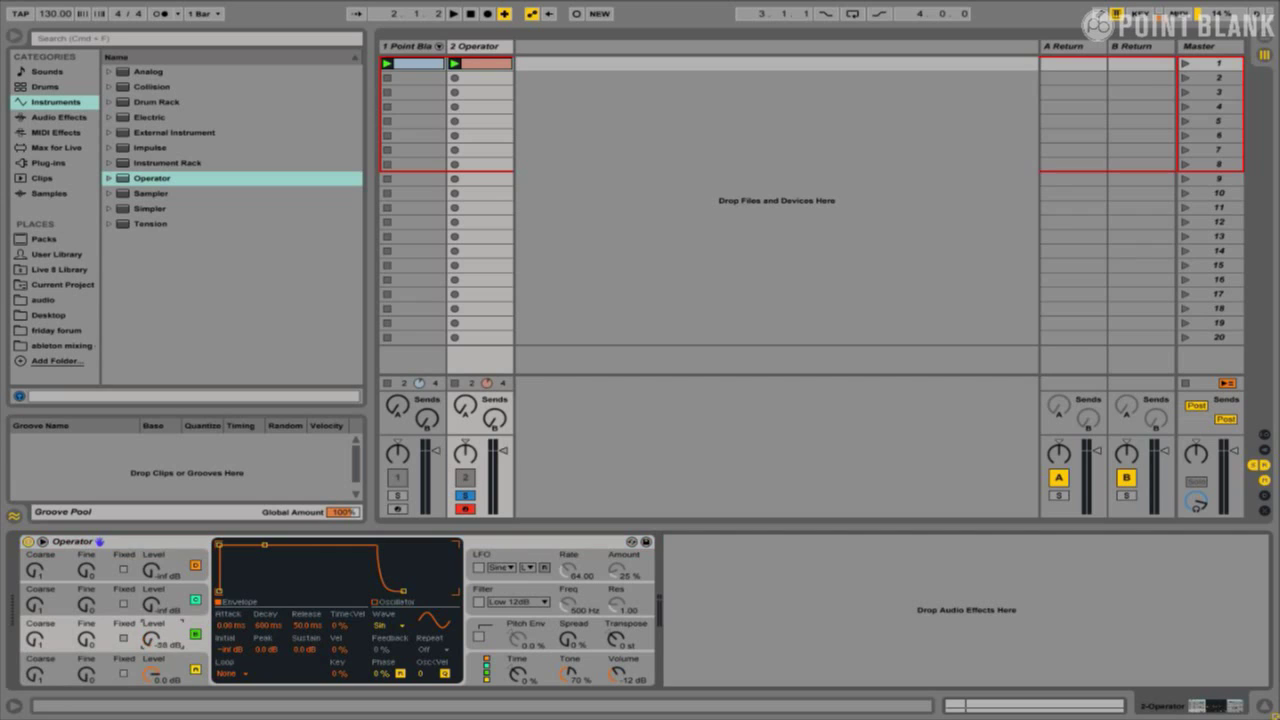
{"action": "left_click", "coordinate": [485, 668]}
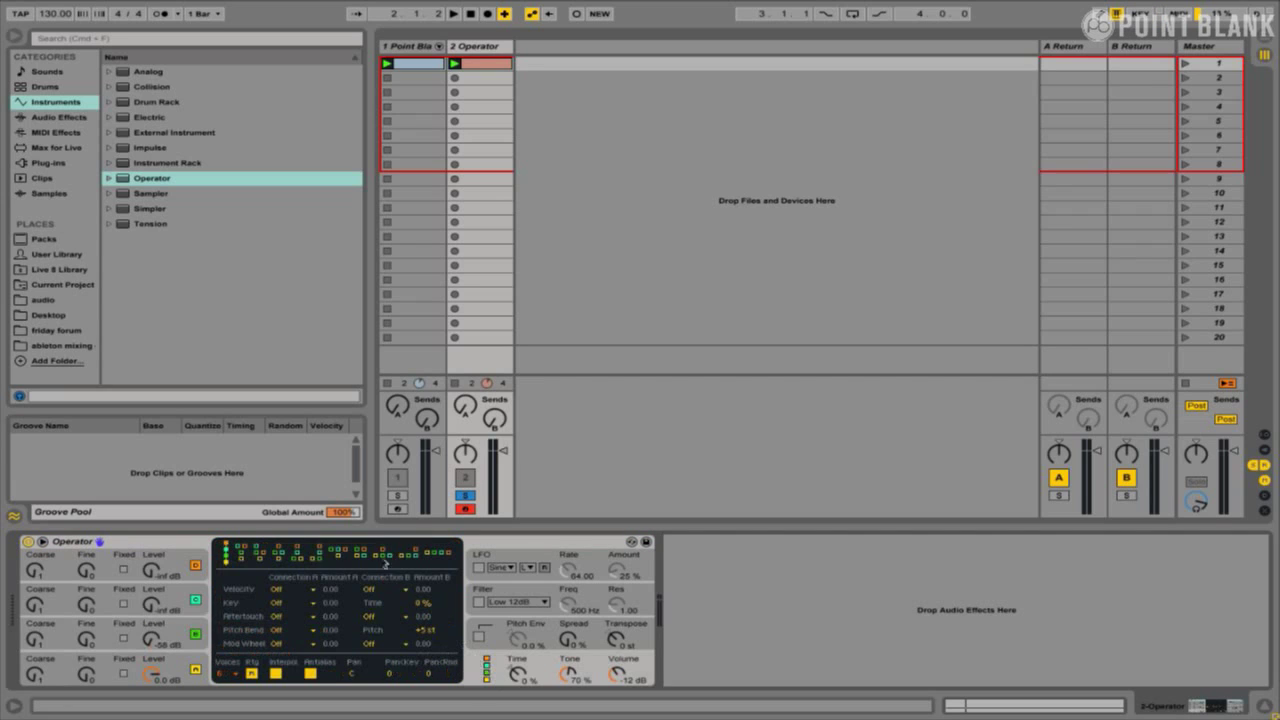
{"action": "left_click", "coordinate": [150, 630]}
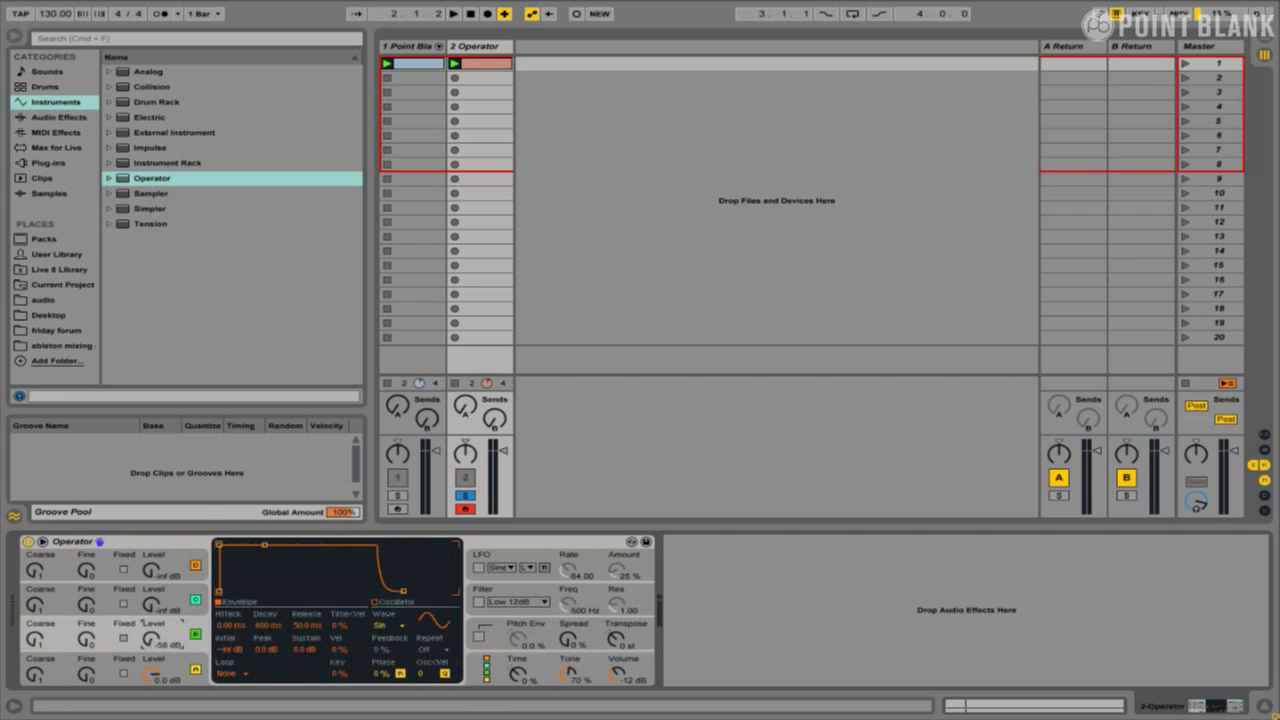
{"action": "key", "text": "space"}
{"action": "left_click_drag", "start_coordinate": [150, 640], "coordinate": [150, 652]}
Add the Envelope Max MIDI effect ahead of Operator on the Operator track
{"action": "left_click", "coordinate": [54, 147]}
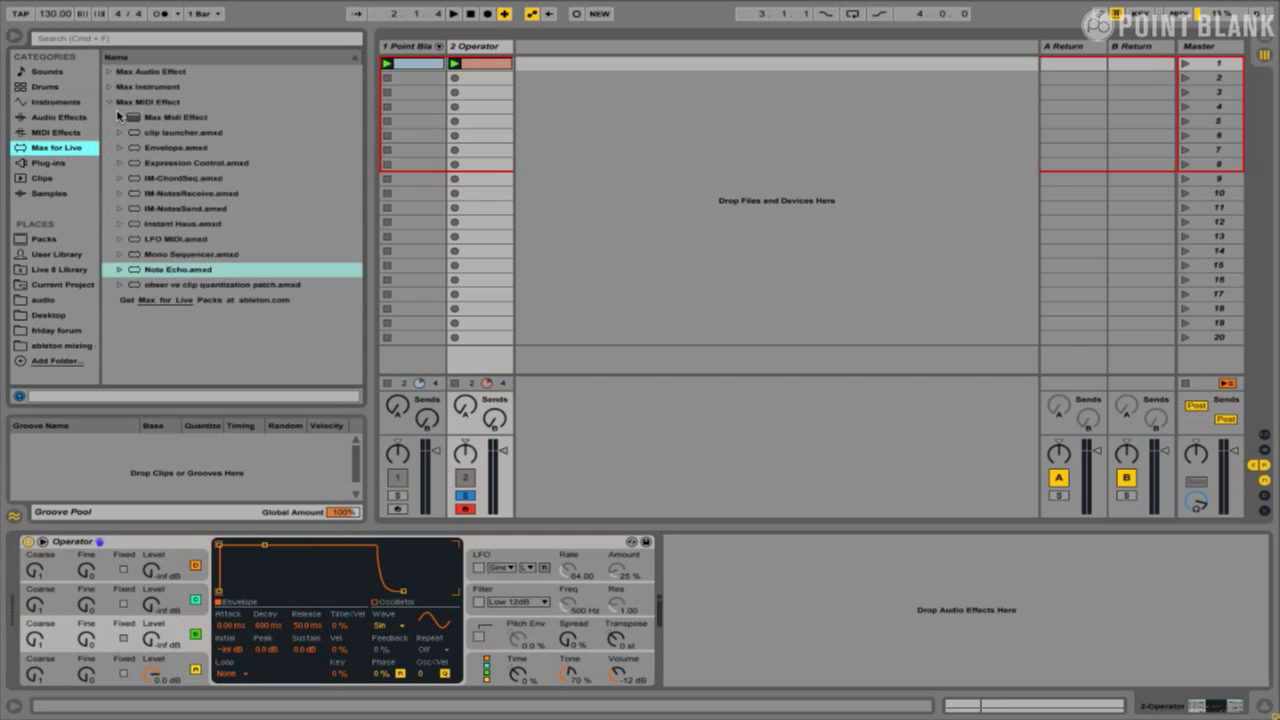
{"action": "left_click", "coordinate": [160, 164]}
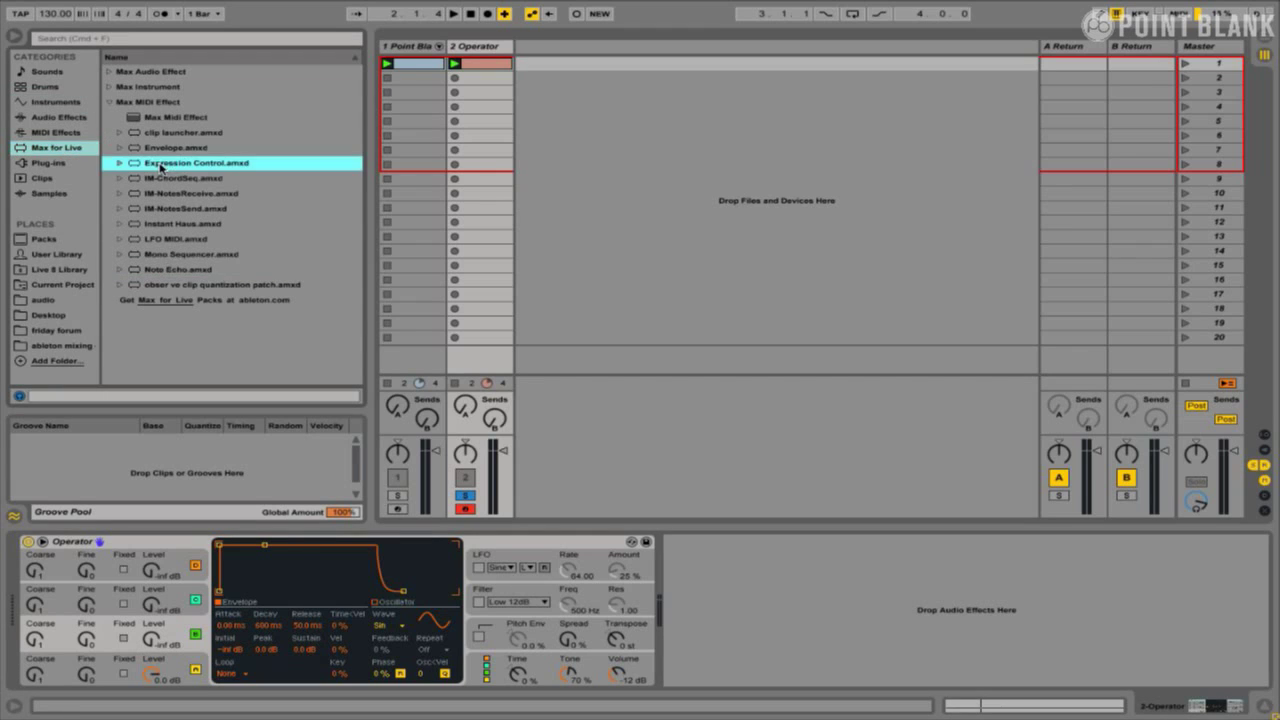
{"action": "left_click", "coordinate": [165, 150]}
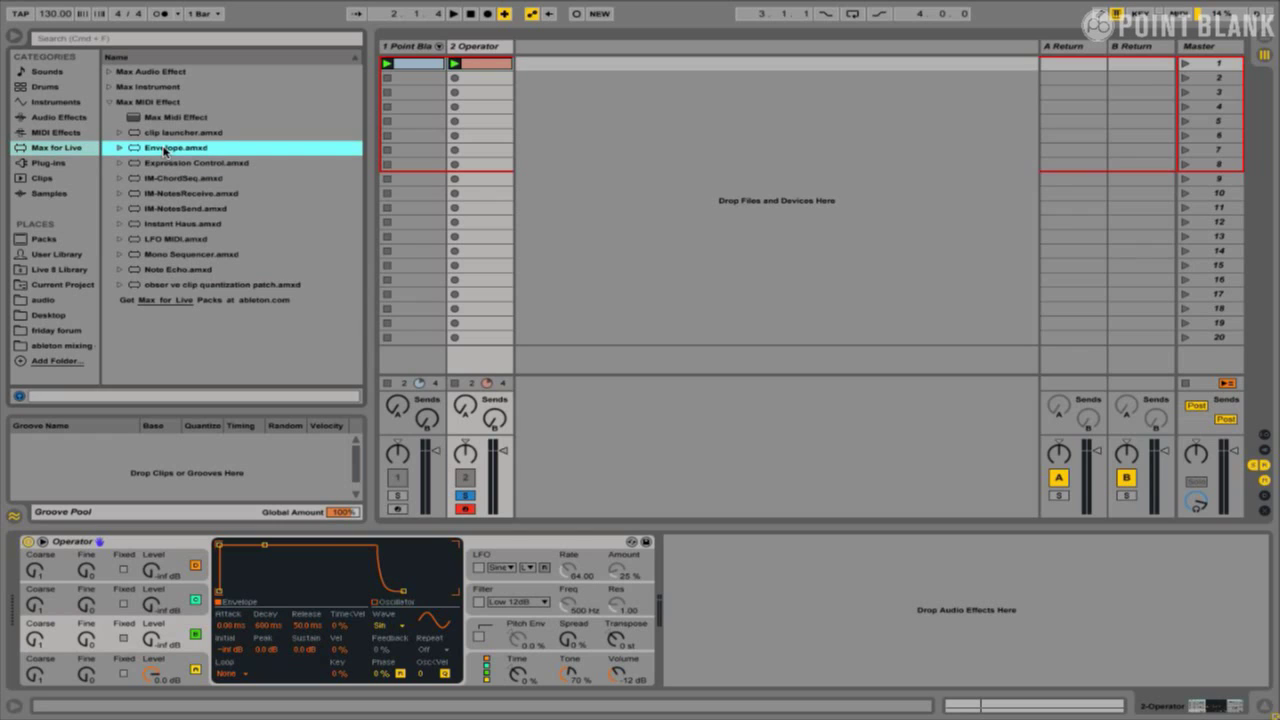
{"action": "left_click_drag", "start_coordinate": [479, 151], "coordinate": [481, 156]}
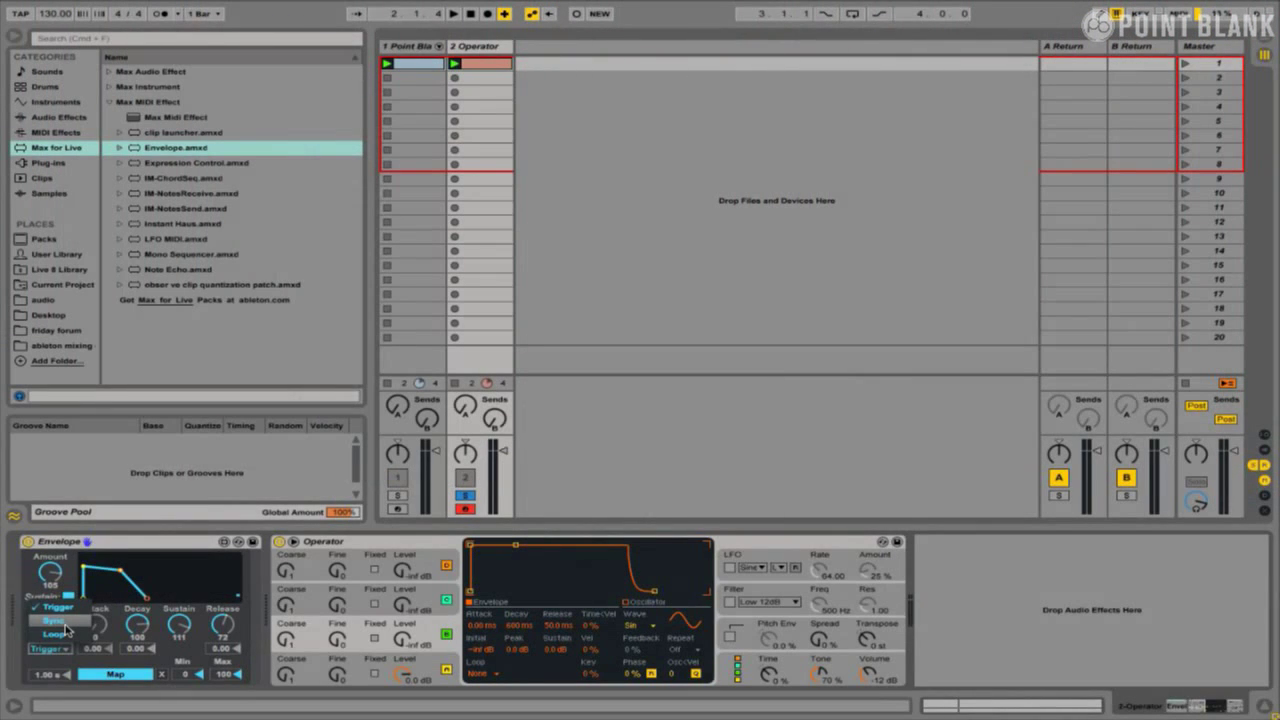
Set the Envelope to Sync mode, map it to Operator's oscillator B level, and audition the modulation
{"action": "left_click", "coordinate": [65, 624]}
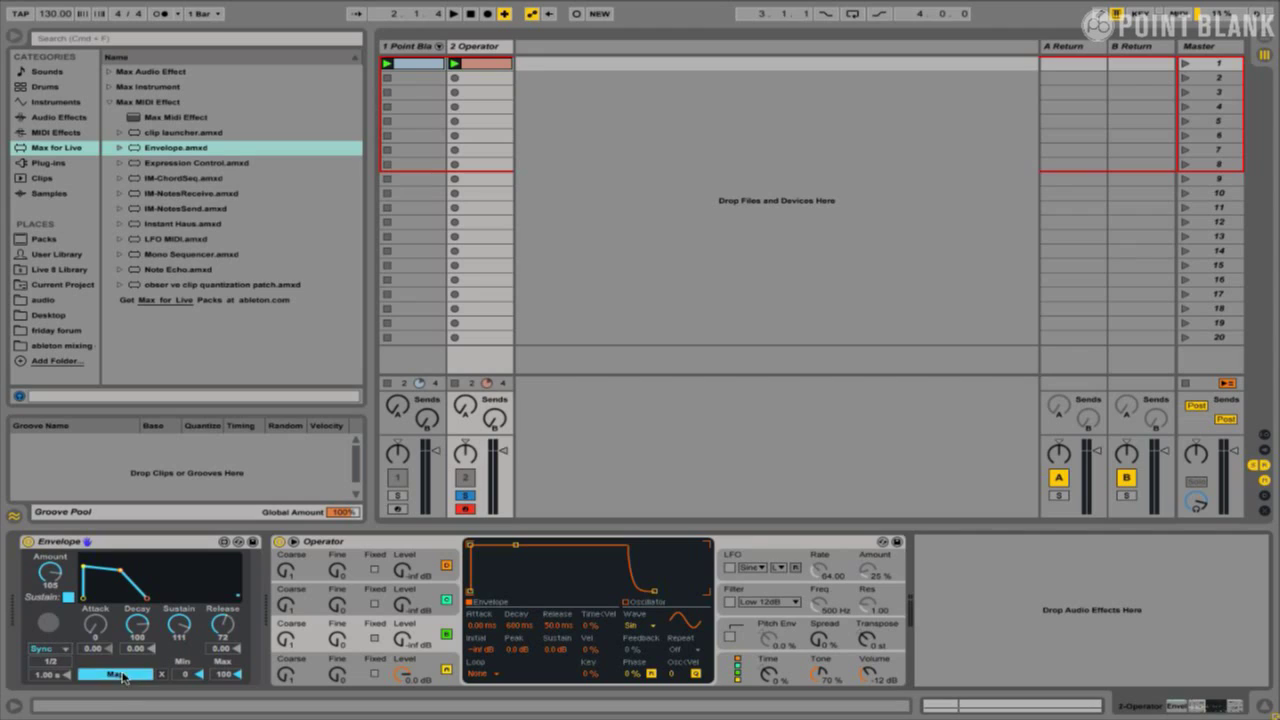
{"action": "left_click", "coordinate": [403, 640]}
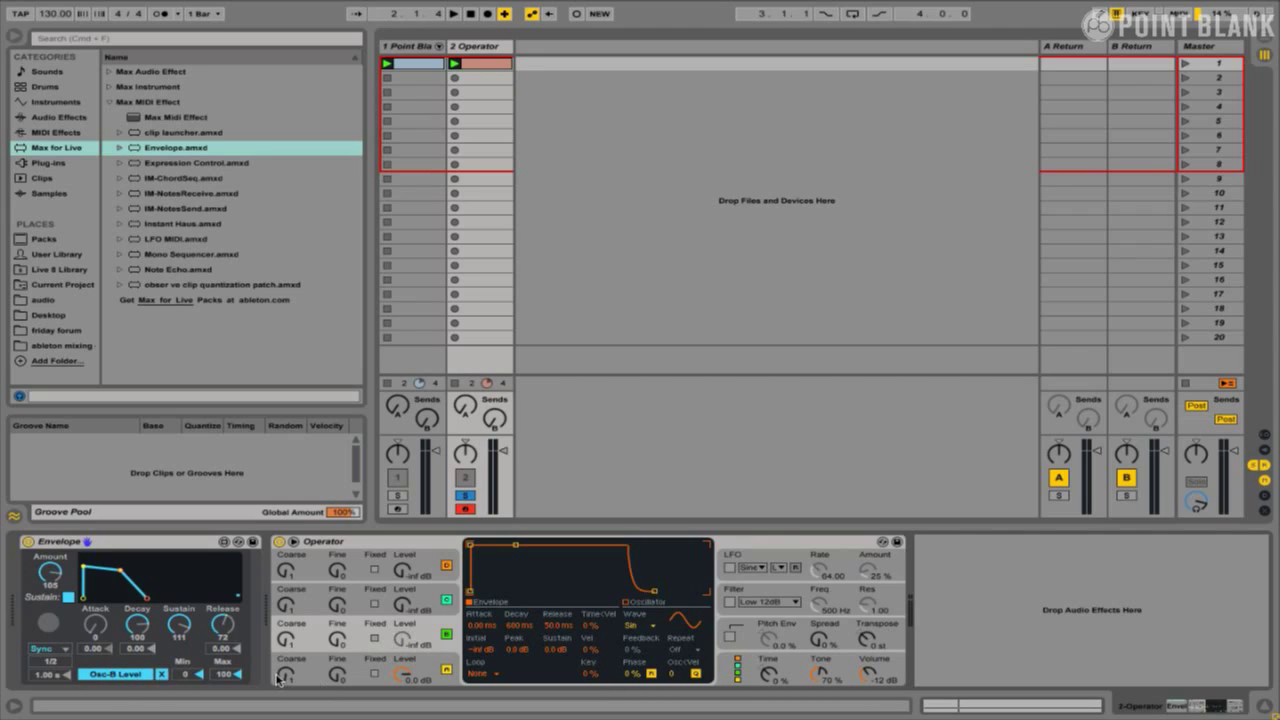
{"action": "key", "text": "space"}
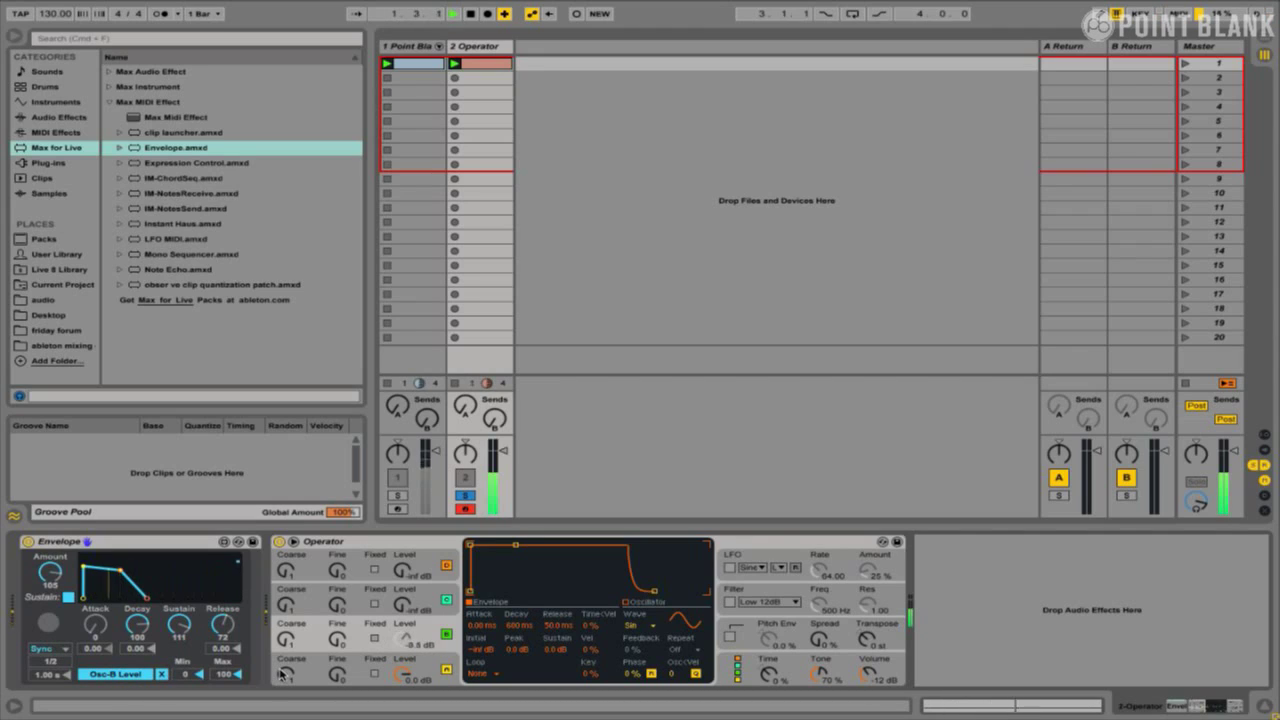
Set the Envelope's attack to 37 and sustain to 0, and audition the soloed Operator track
{"action": "left_click_drag", "start_coordinate": [95, 625], "coordinate": [95, 608]}
{"action": "left_click_drag", "start_coordinate": [176, 625], "coordinate": [173, 628]}
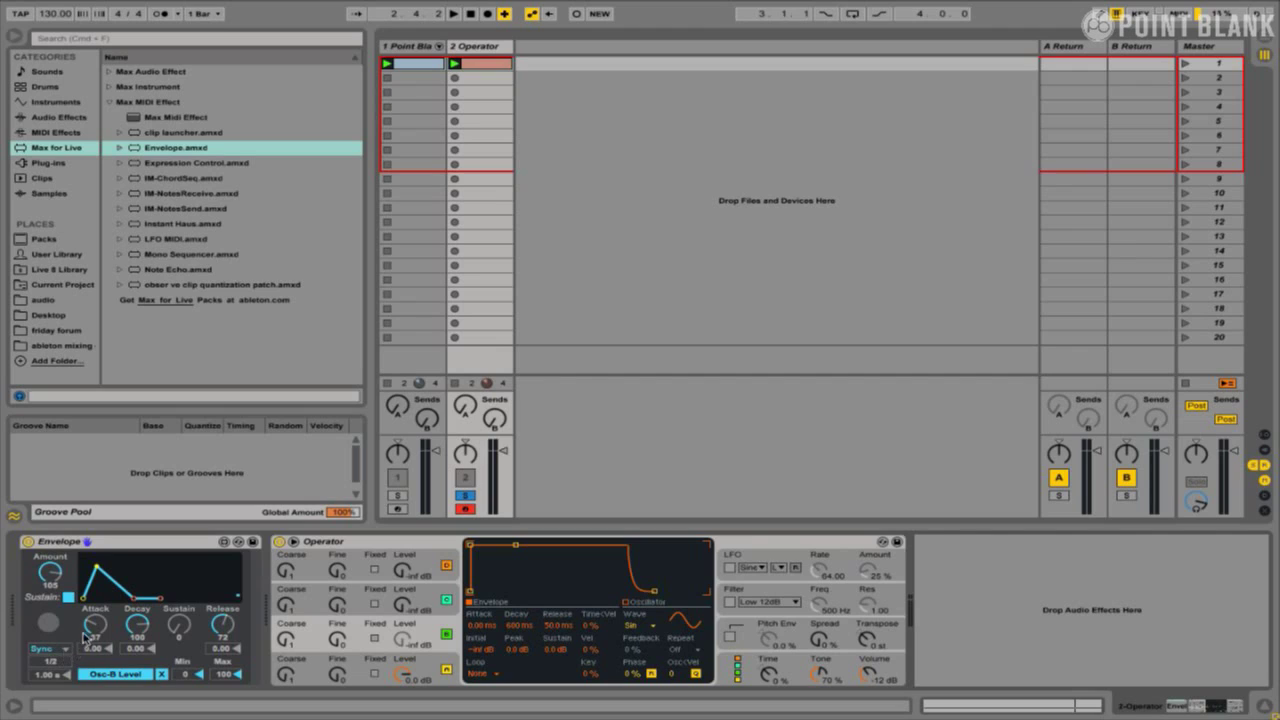
{"action": "key", "text": "space"}
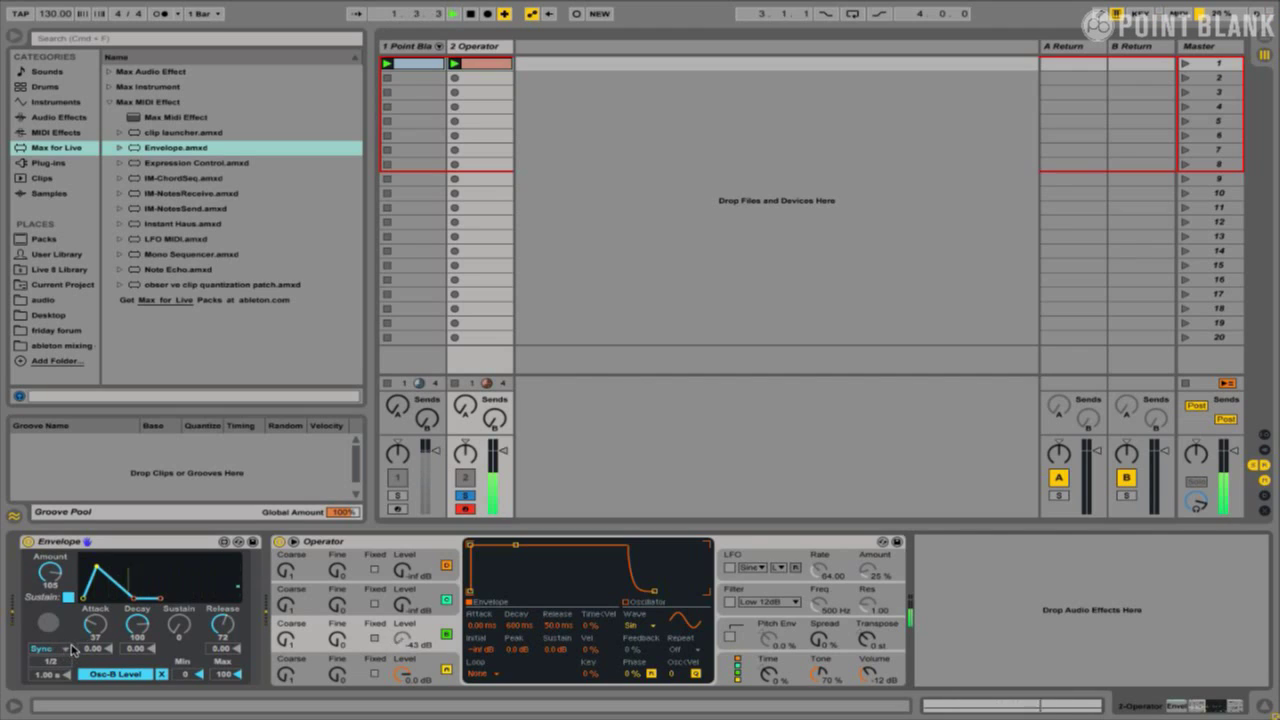
{"action": "key", "text": "space"}
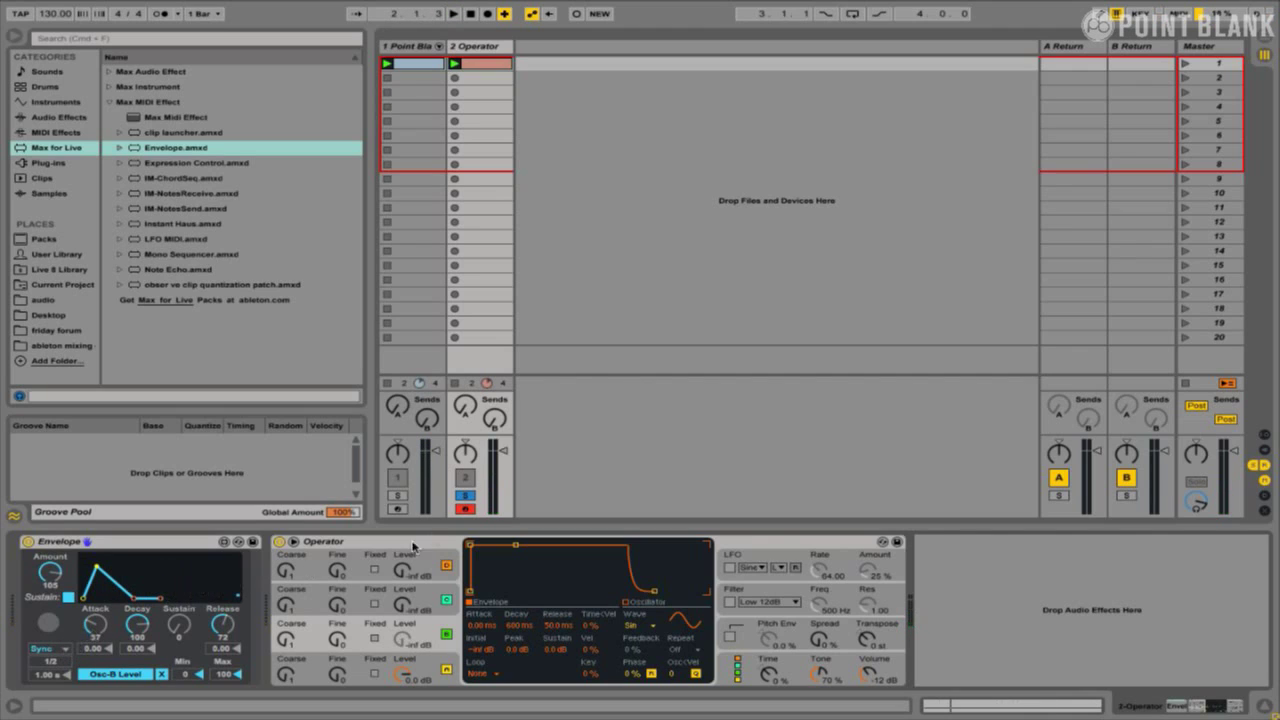
Unsolo the Operator track and, playing it with the drums, set the Envelope's attack to 26, decay to 37 and time to 5.88 s
{"action": "left_click", "coordinate": [462, 495]}
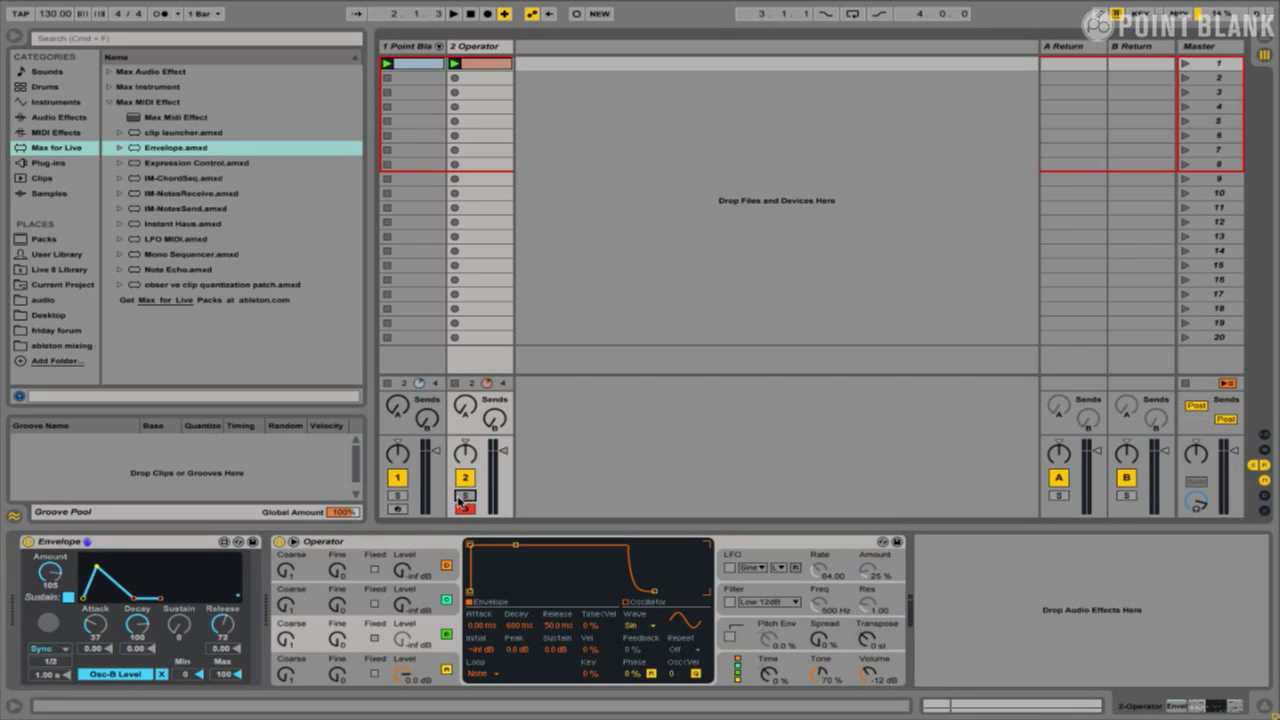
{"action": "key", "text": "space"}
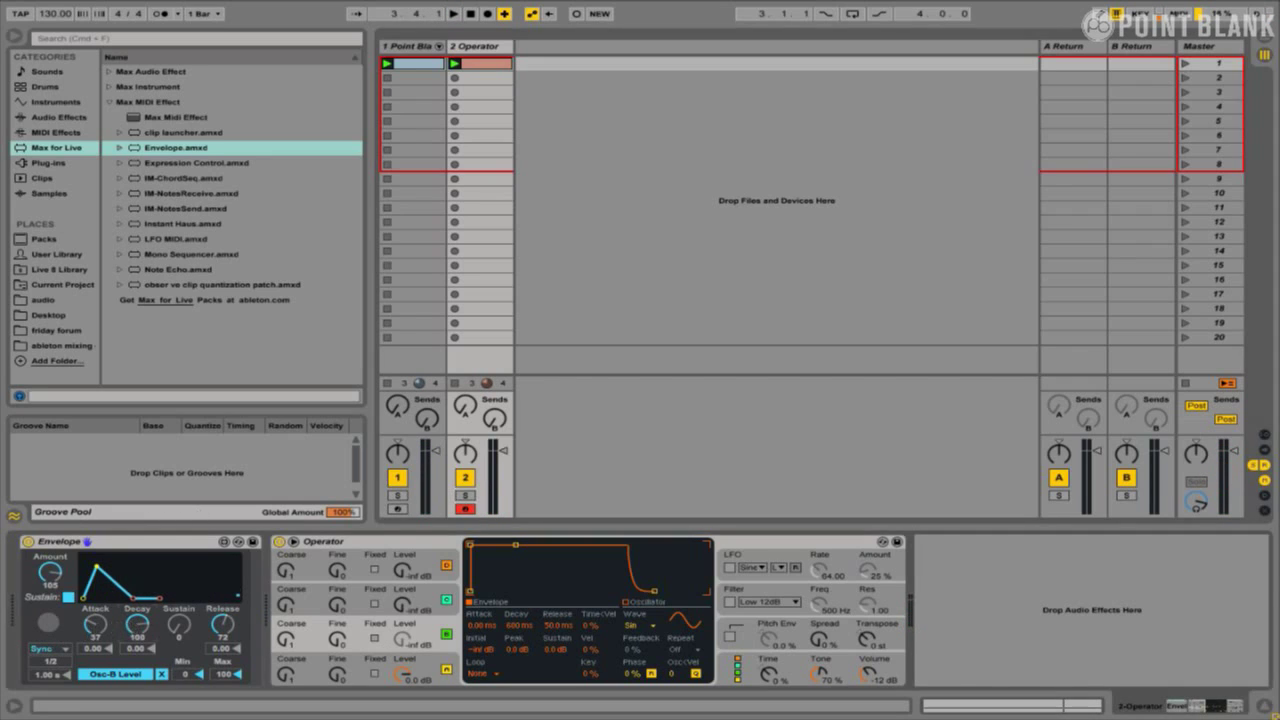
{"action": "left_click_drag", "start_coordinate": [137, 625], "coordinate": [99, 642]}
{"action": "key", "text": "space"}
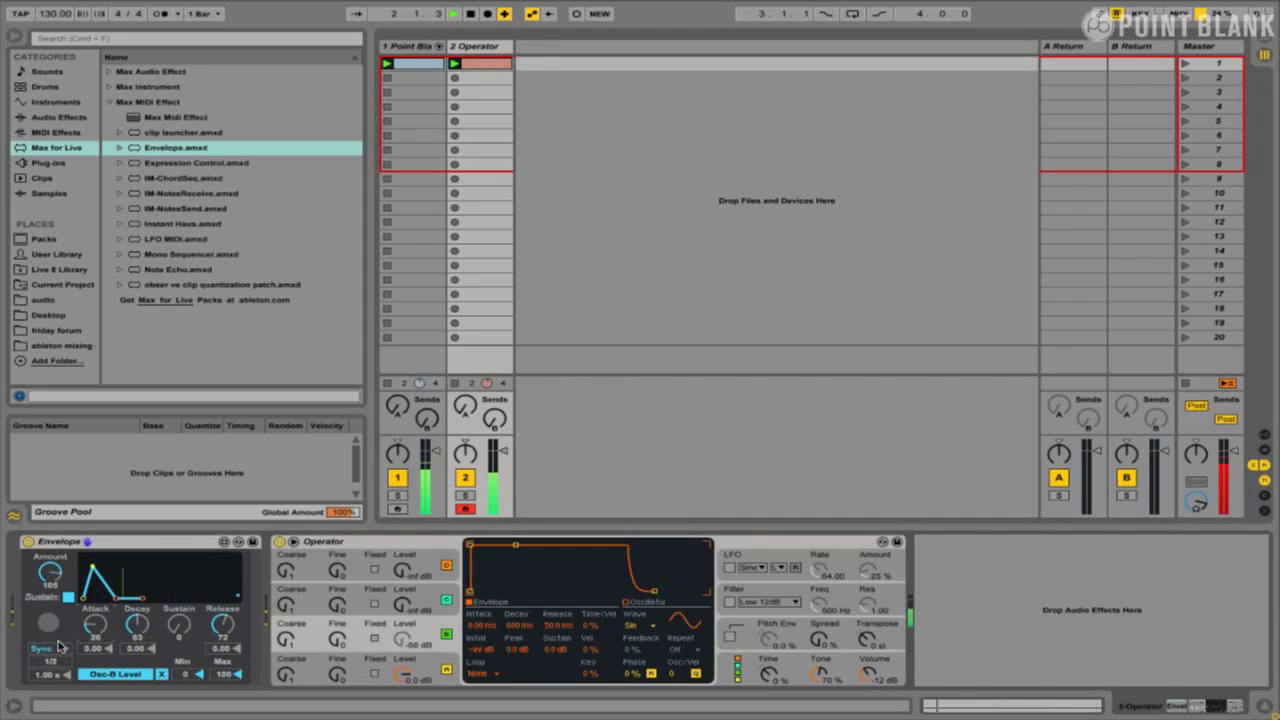
{"action": "left_click_drag", "start_coordinate": [125, 641], "coordinate": [125, 635]}
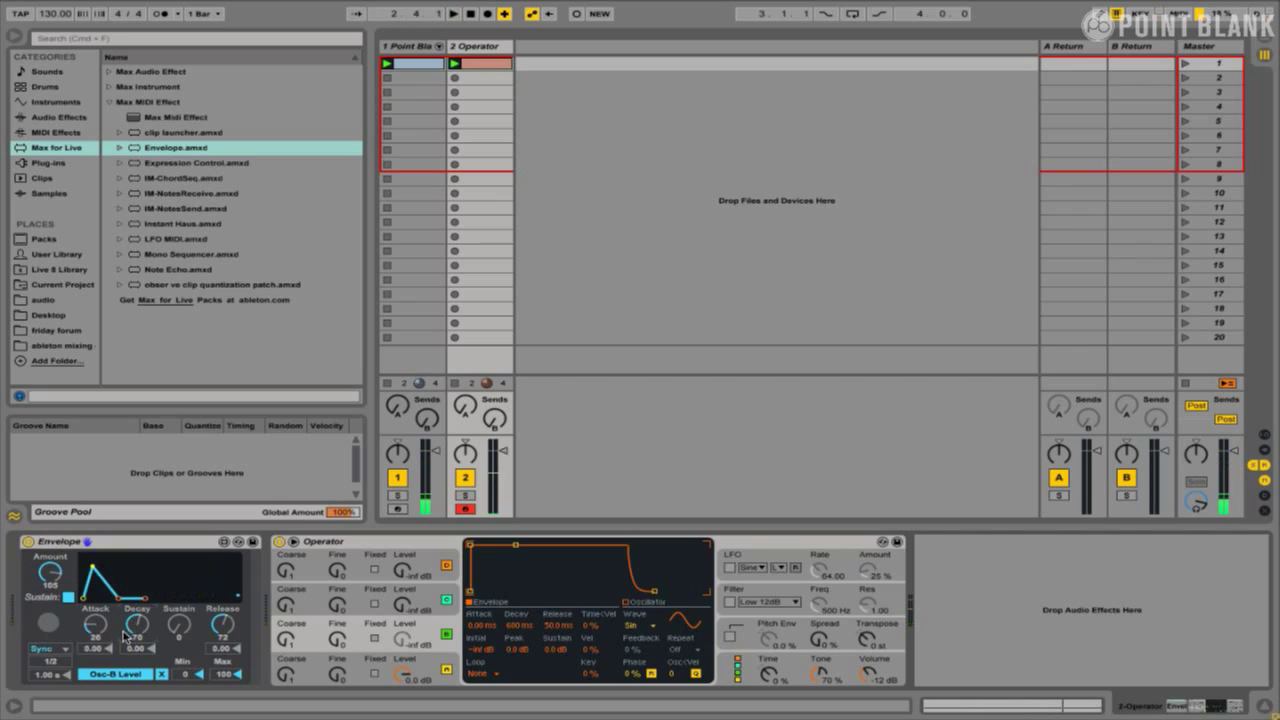
{"action": "left_click_drag", "start_coordinate": [46, 680], "coordinate": [48, 677]}
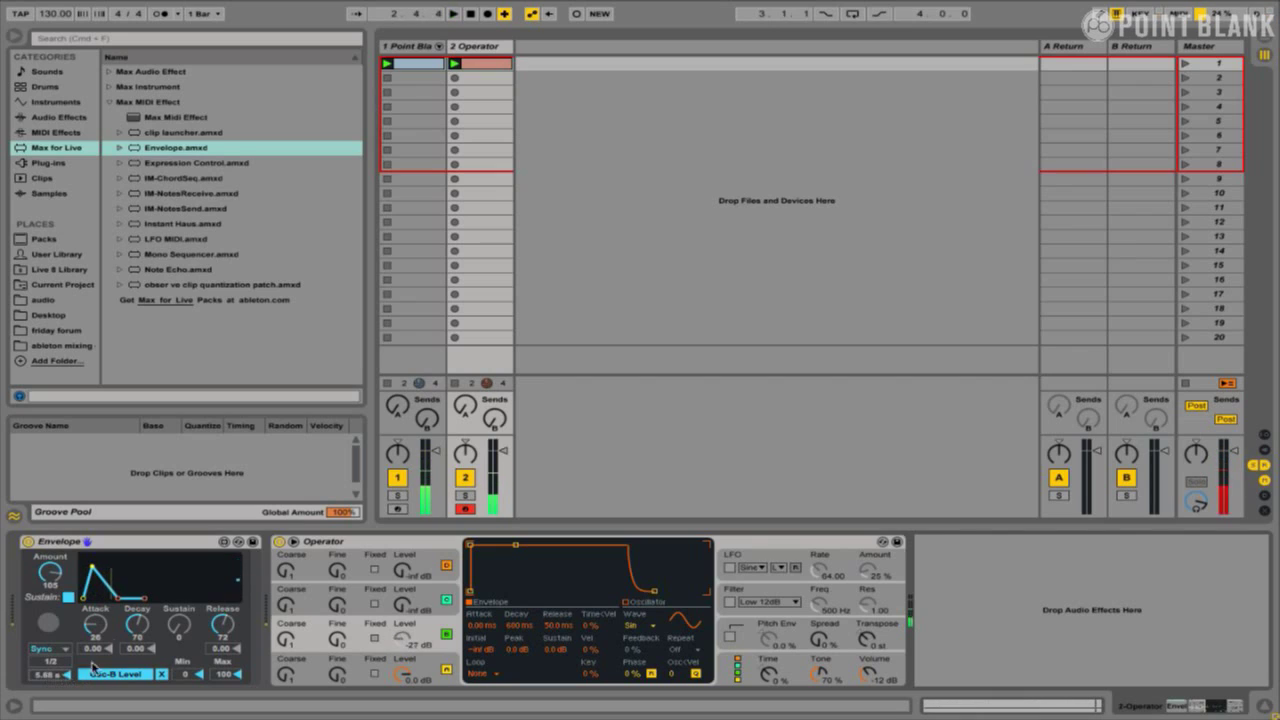
{"action": "left_click_drag", "start_coordinate": [143, 627], "coordinate": [140, 634]}
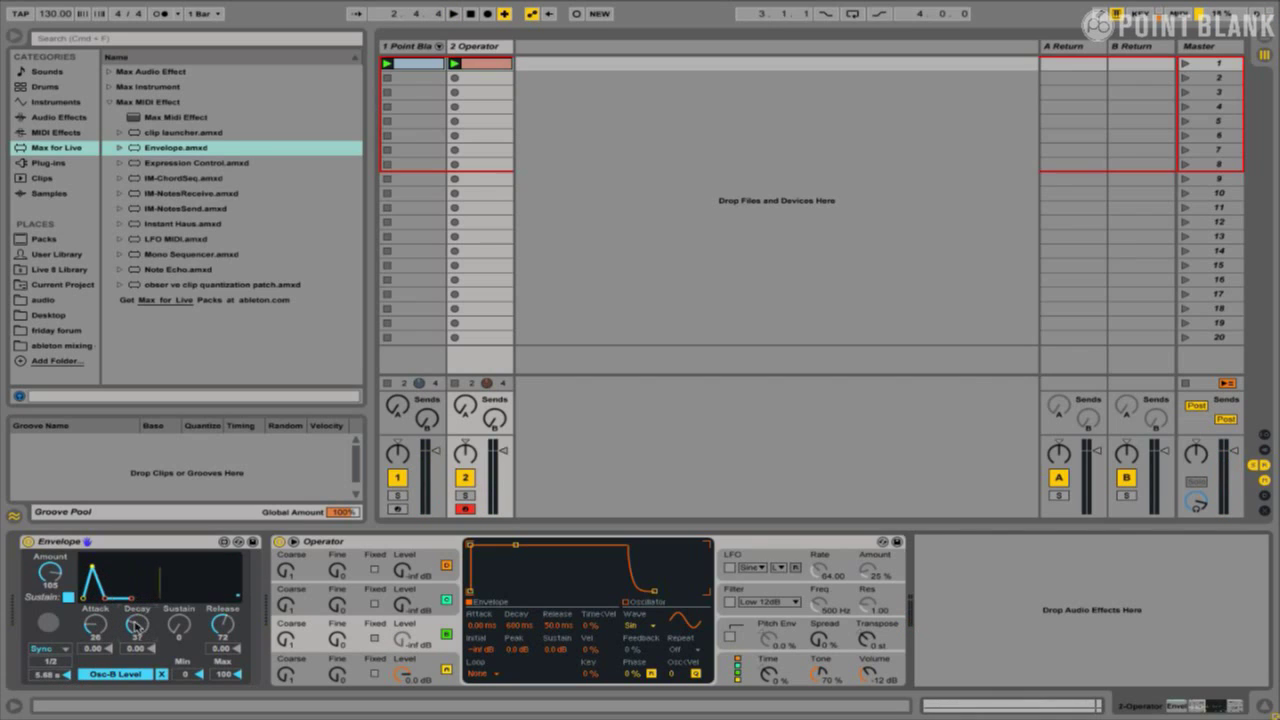
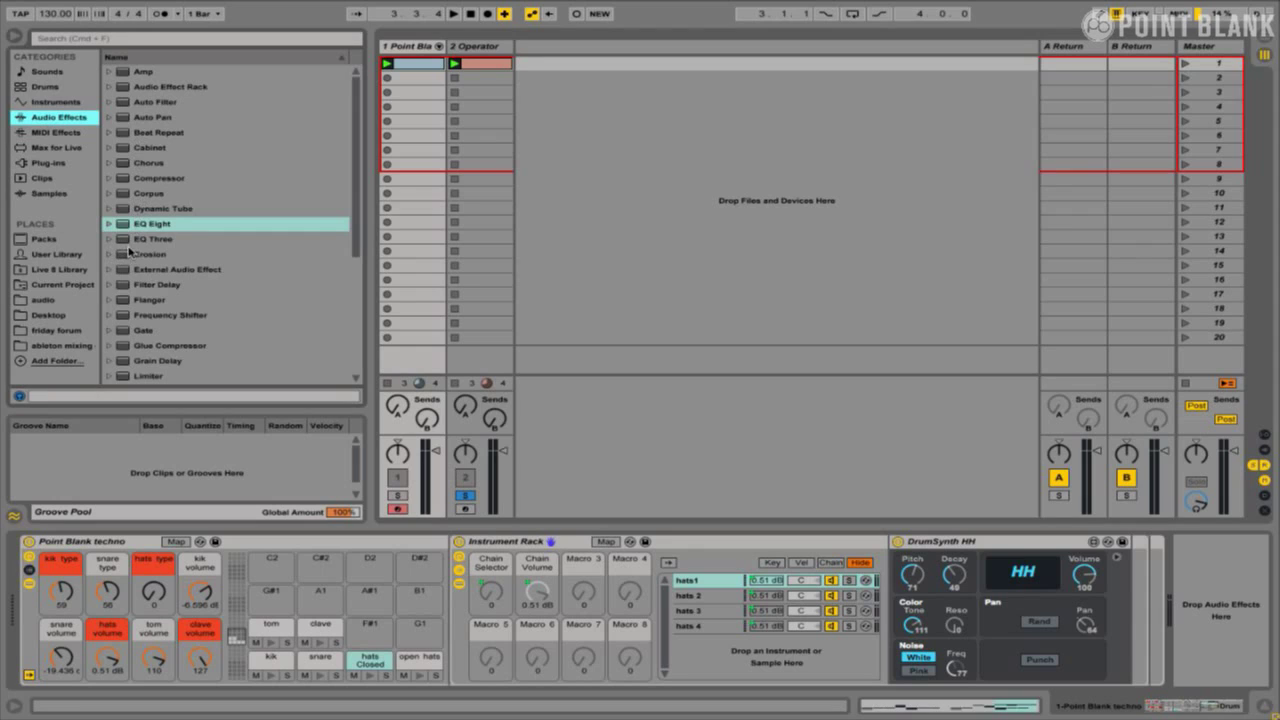
Add a Gate after Operator on the Operator track and expand its sidechain section
{"action": "left_click_drag", "start_coordinate": [140, 334], "coordinate": [499, 186]}
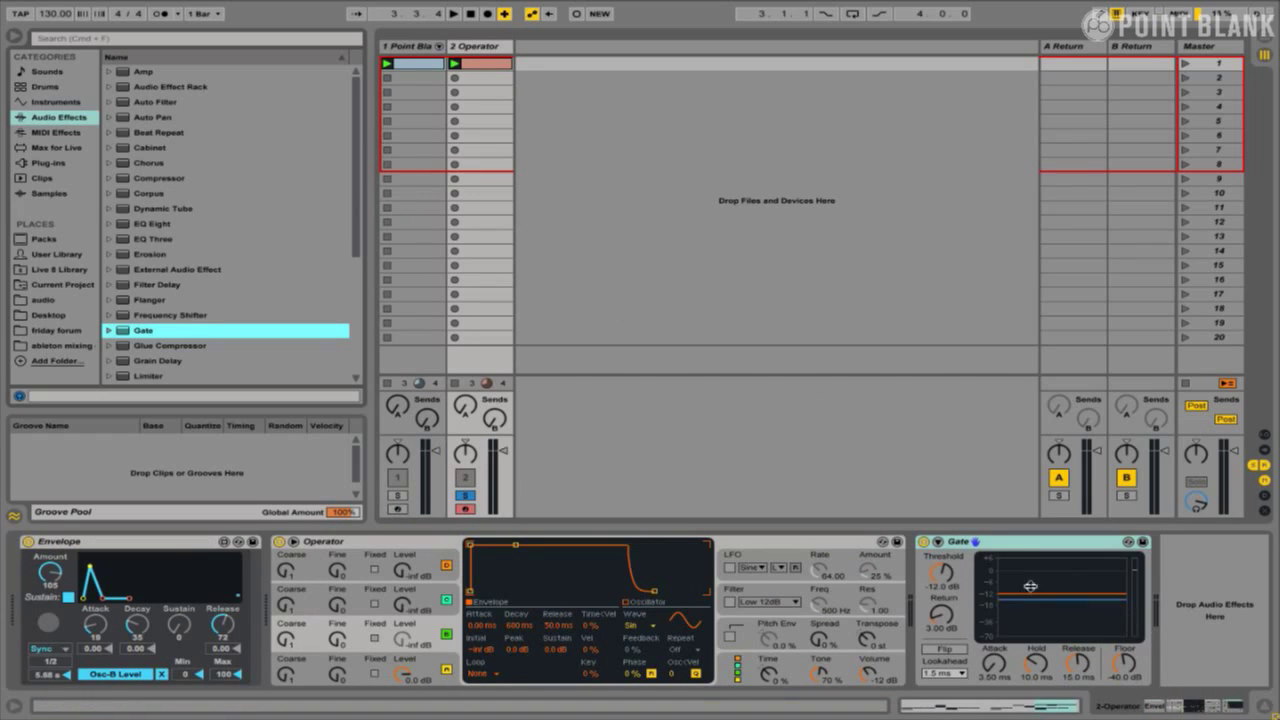
{"action": "left_click", "coordinate": [937, 543]}
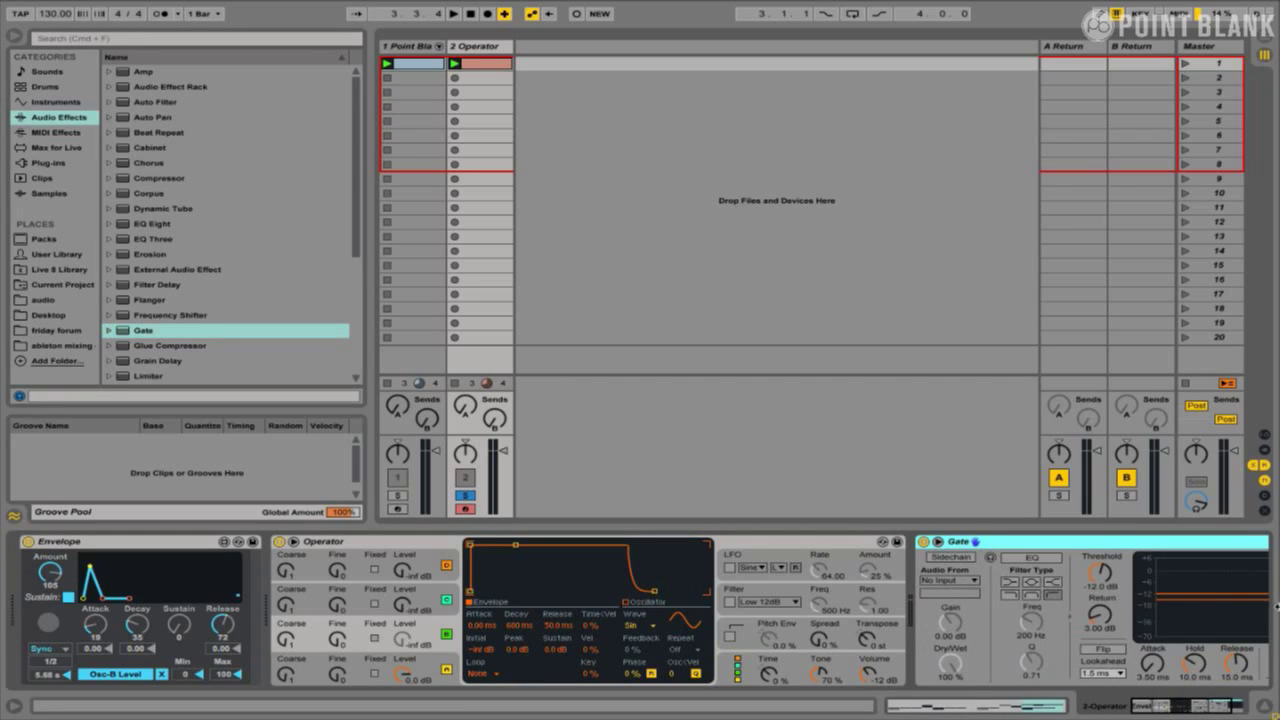
{"action": "scroll", "coordinate": [887, 569], "scroll_direction": "down", "scroll_amount": 3}
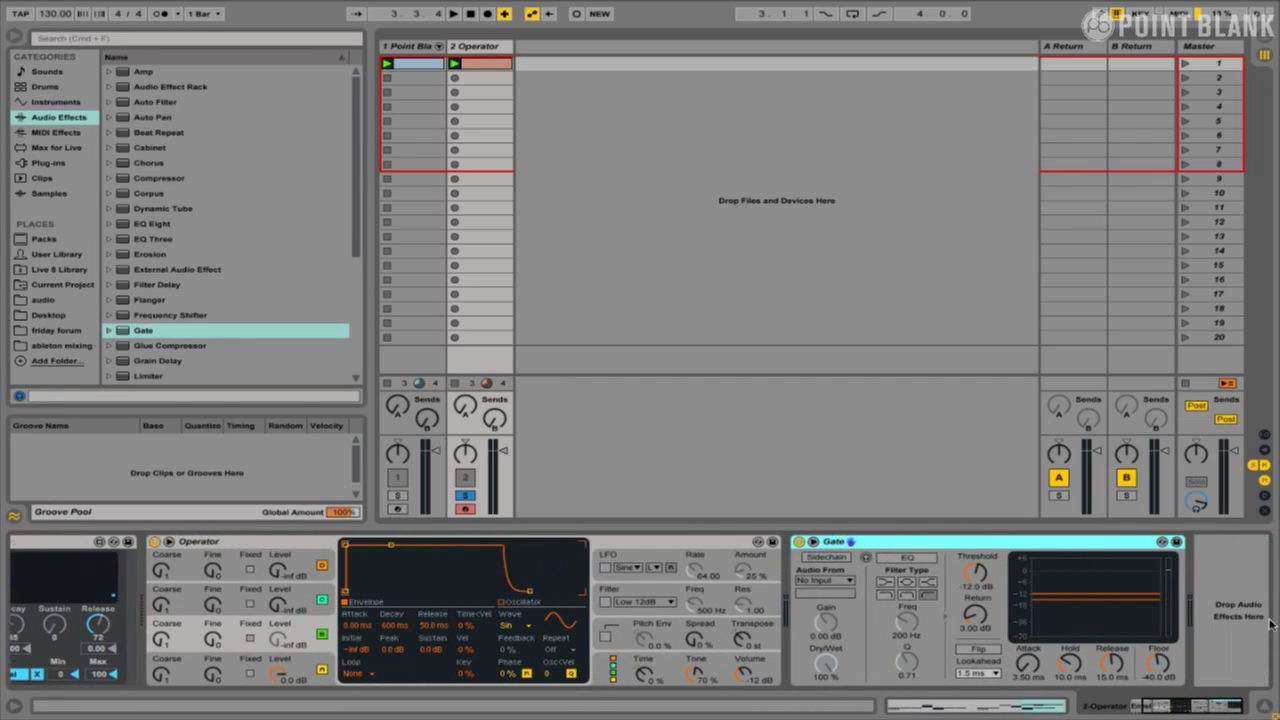
Enable the Gate's sidechain and feed it from the Point Blank techno track's closed hats pad, Post Mixer
{"action": "left_click", "coordinate": [815, 558]}
{"action": "left_click", "coordinate": [810, 581]}
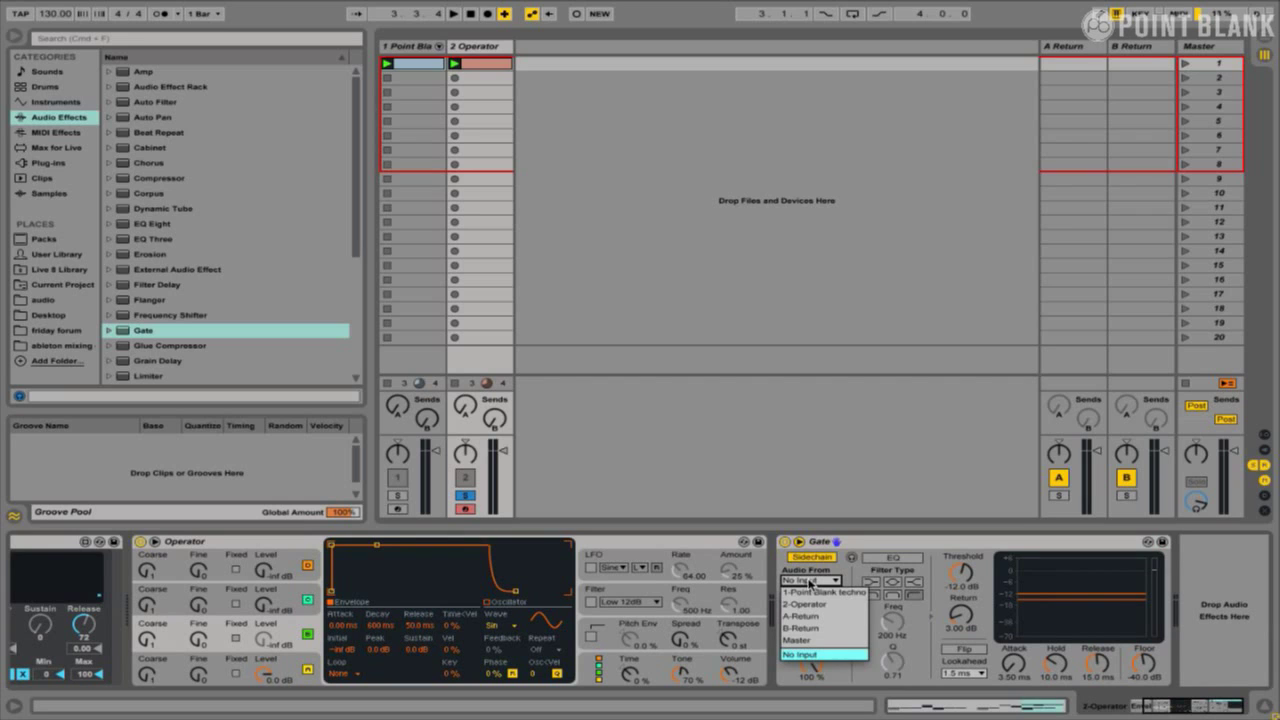
{"action": "left_click", "coordinate": [812, 592]}
{"action": "left_click", "coordinate": [808, 594]}
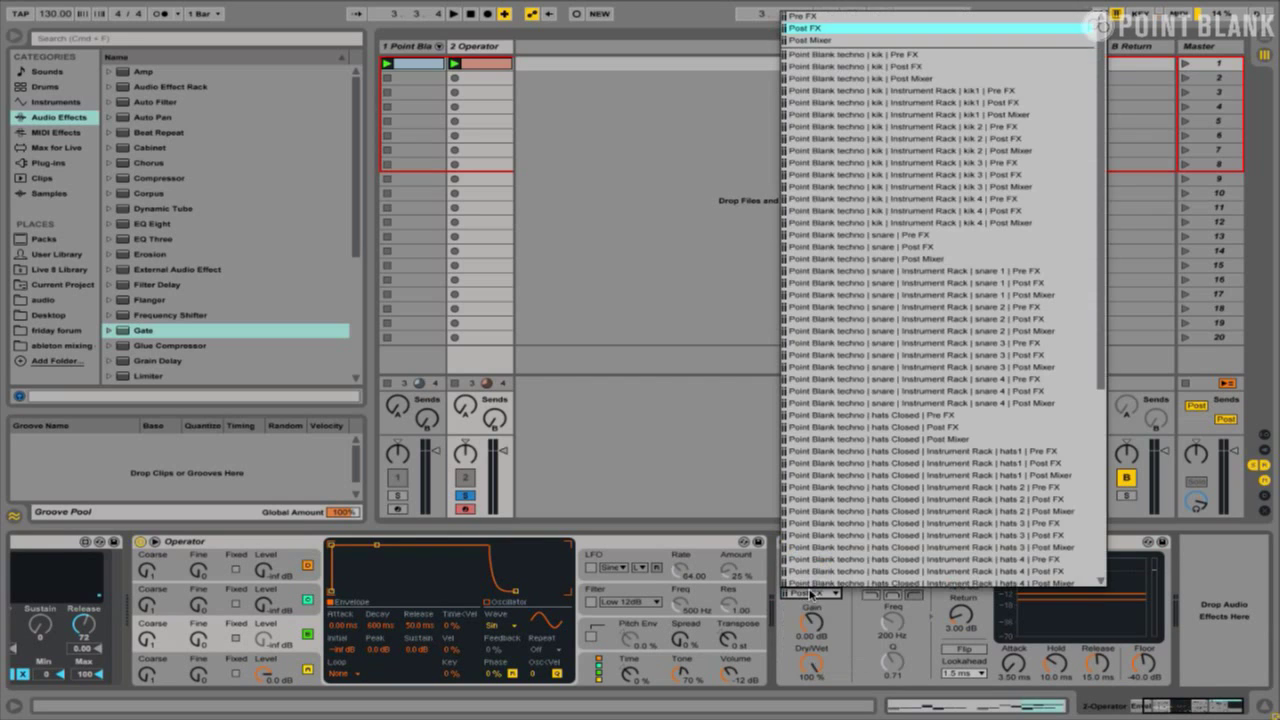
{"action": "left_click", "coordinate": [828, 439]}
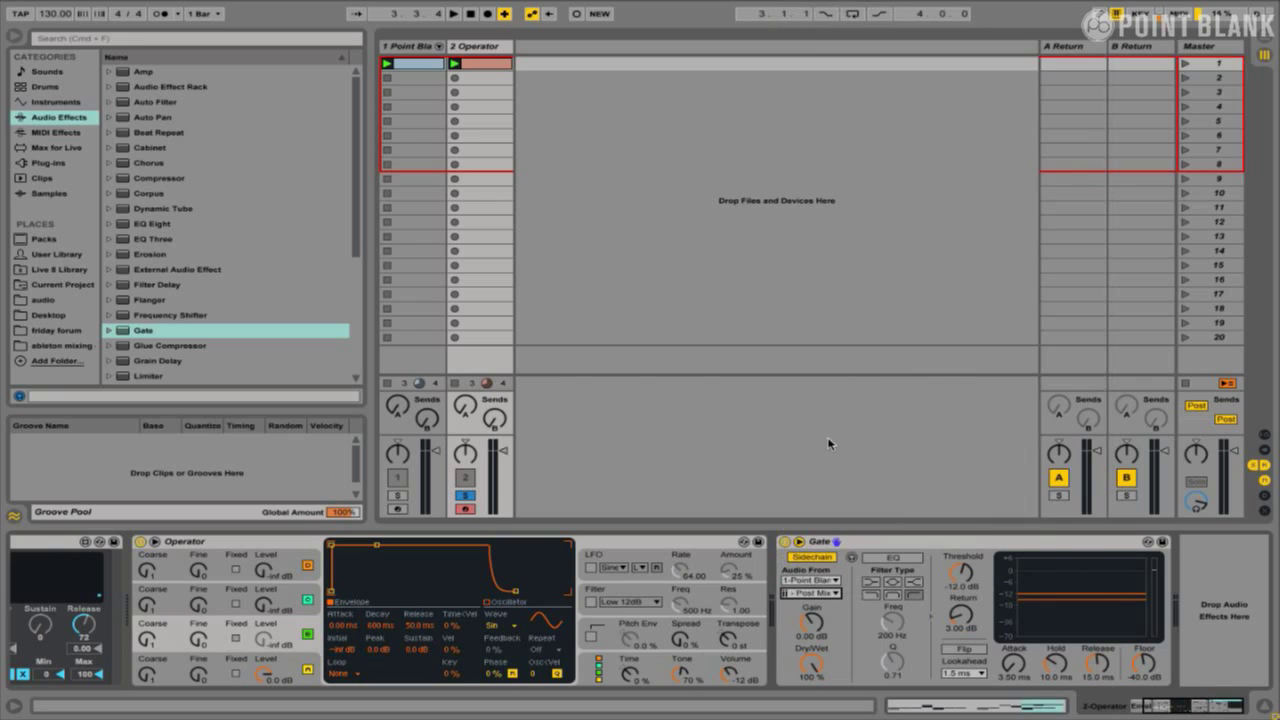
Play the clips and lower the Gate's threshold to -22.2 dB
{"action": "key", "text": "space"}
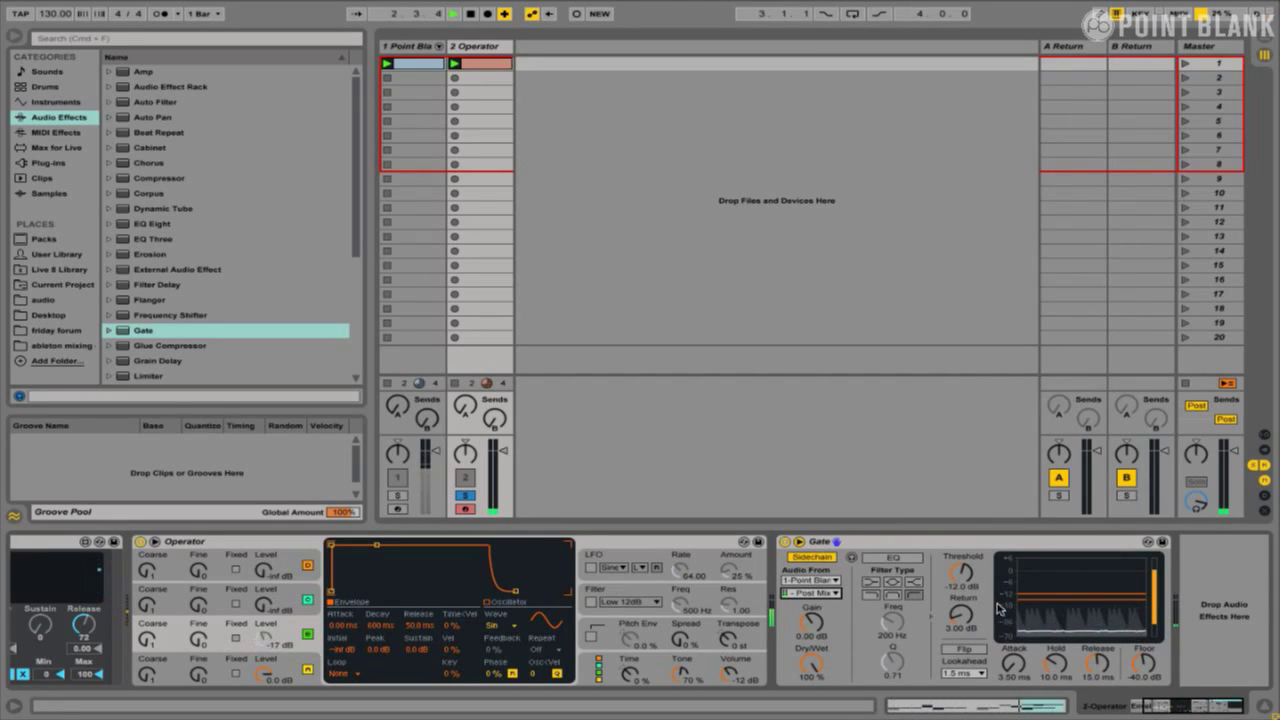
{"action": "left_click_drag", "start_coordinate": [961, 574], "coordinate": [962, 578]}
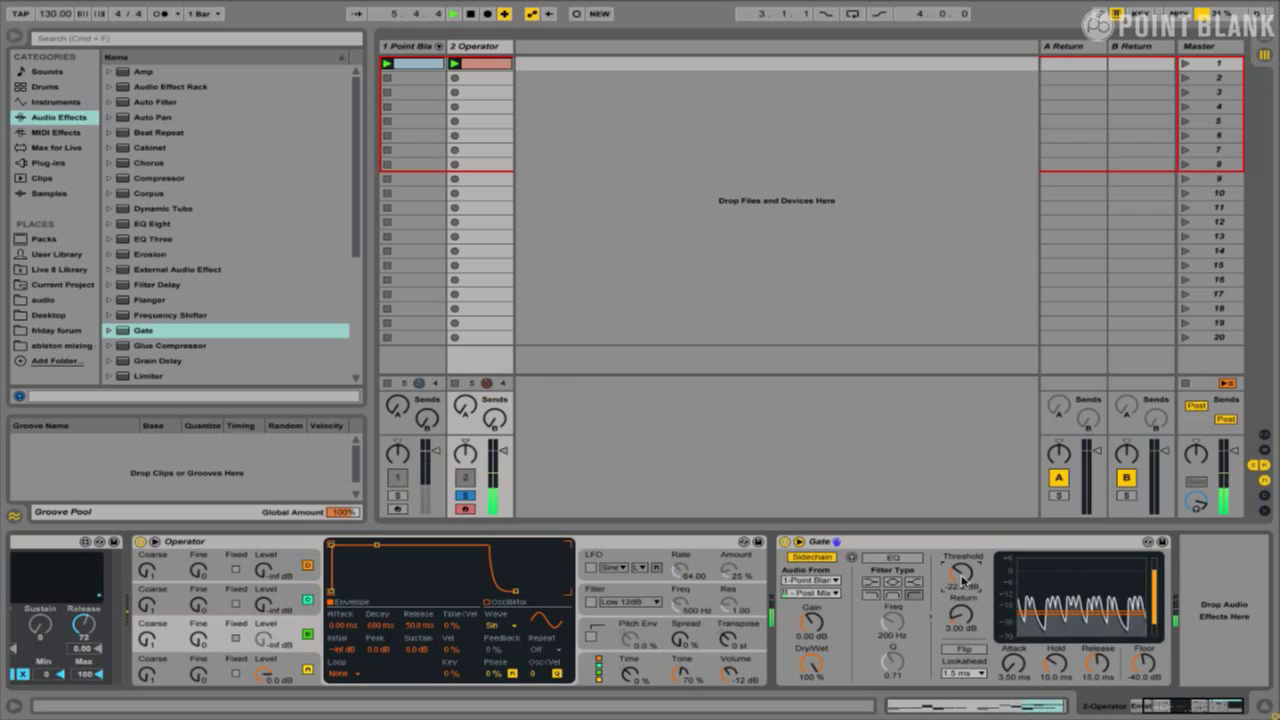
Solo the drum and Operator tracks plus the closed hats pad, and audition the hats against the gated Operator
{"action": "left_click", "coordinate": [398, 48]}
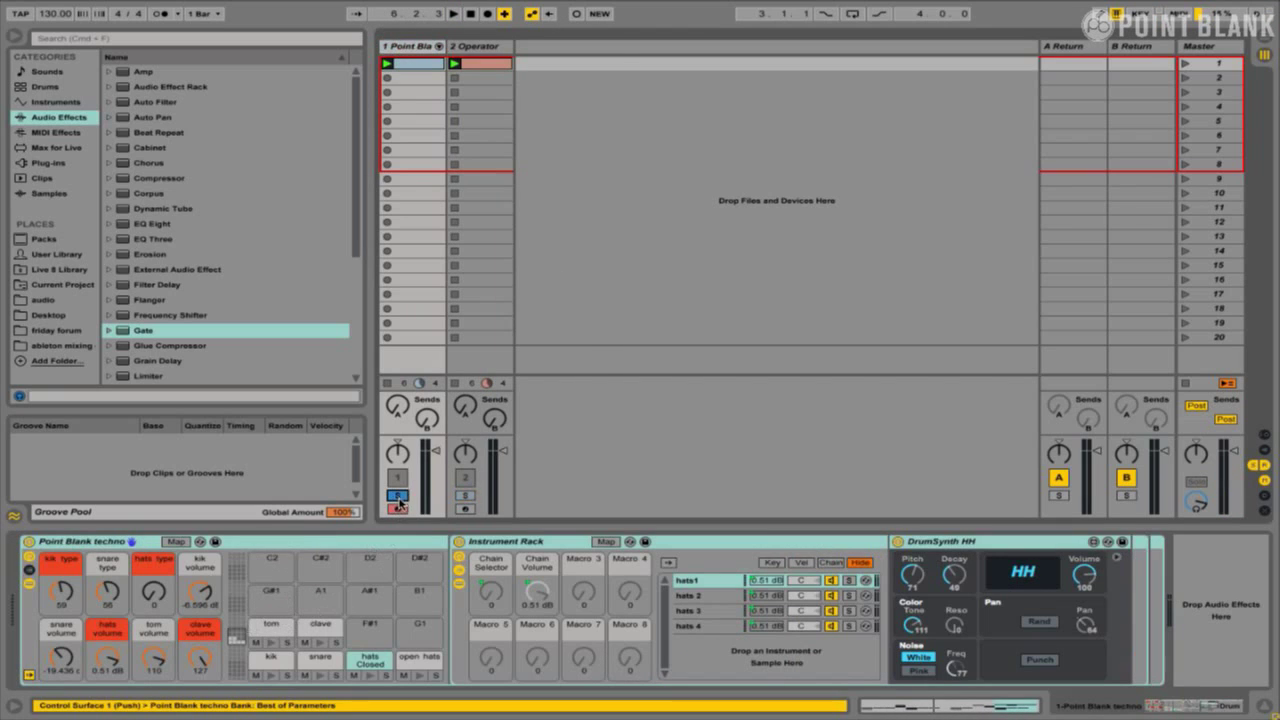
{"action": "left_click", "coordinate": [464, 495]}
{"action": "left_click", "coordinate": [384, 677]}
{"action": "key", "text": "space"}
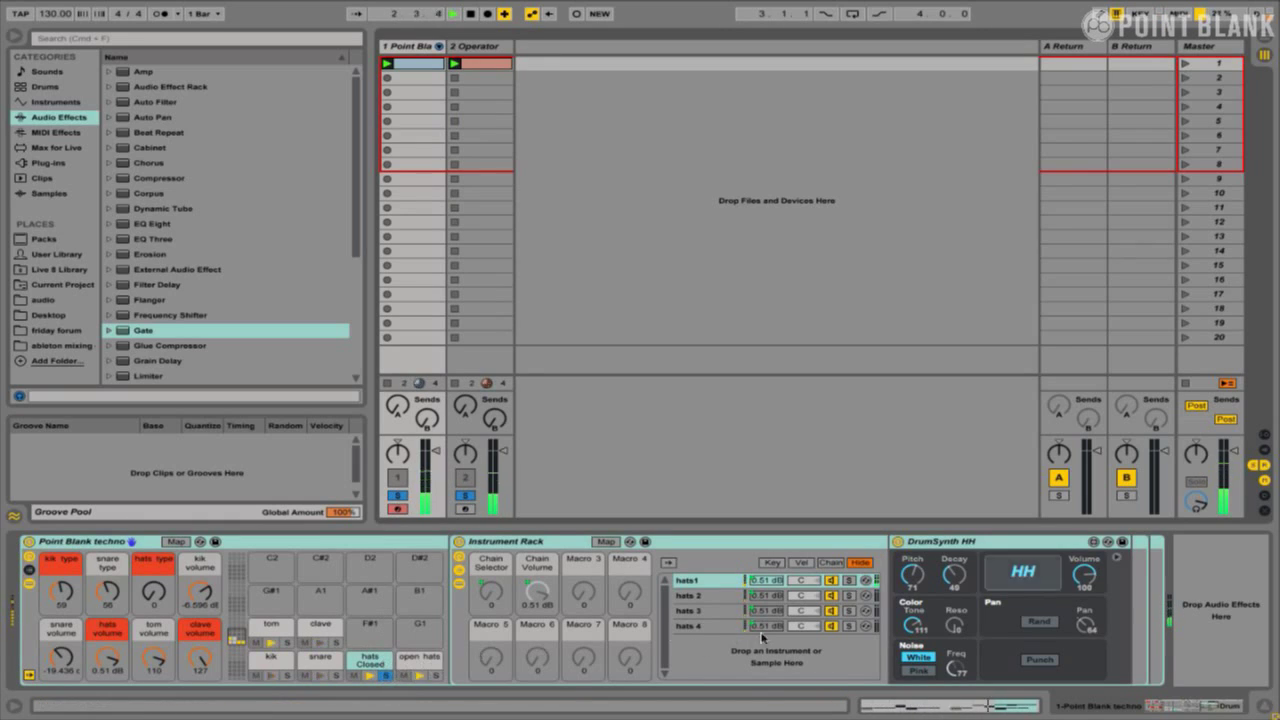
Set the release of the Gate on the Operator track to 75.5 ms while the clips play
{"action": "left_click", "coordinate": [504, 72]}
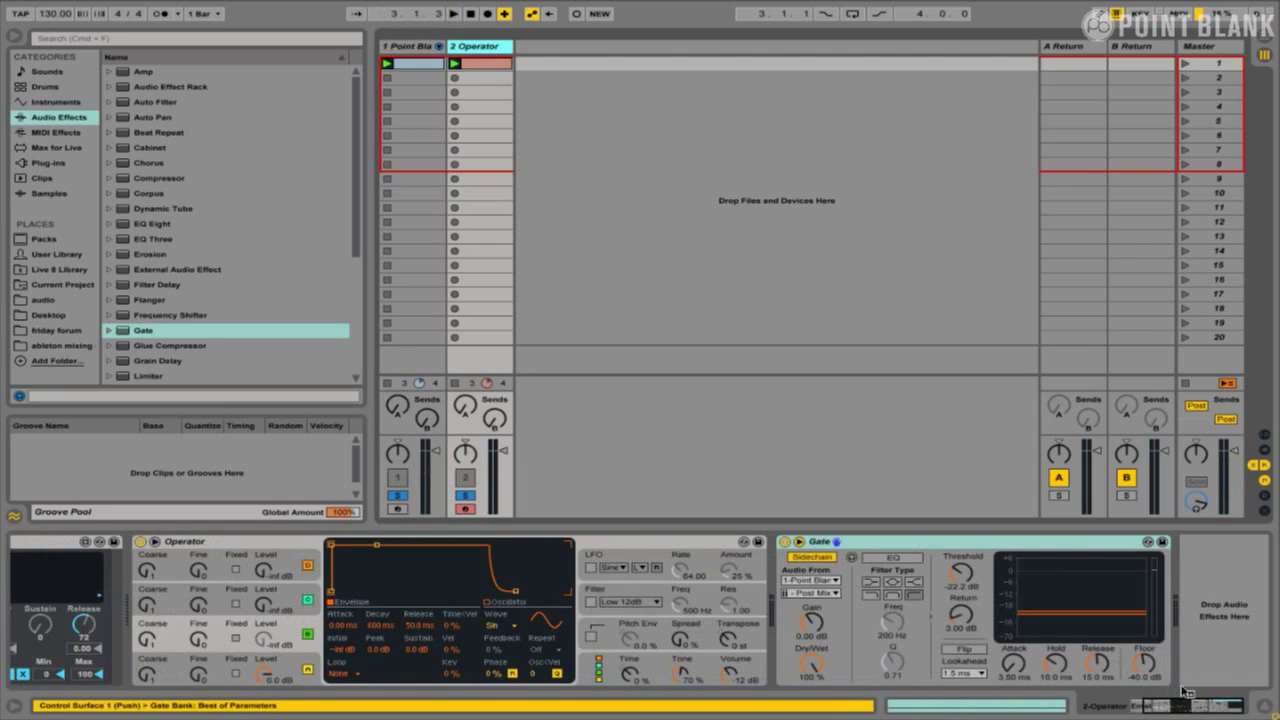
{"action": "left_click_drag", "start_coordinate": [1107, 676], "coordinate": [1107, 650]}
{"action": "key", "text": "space"}
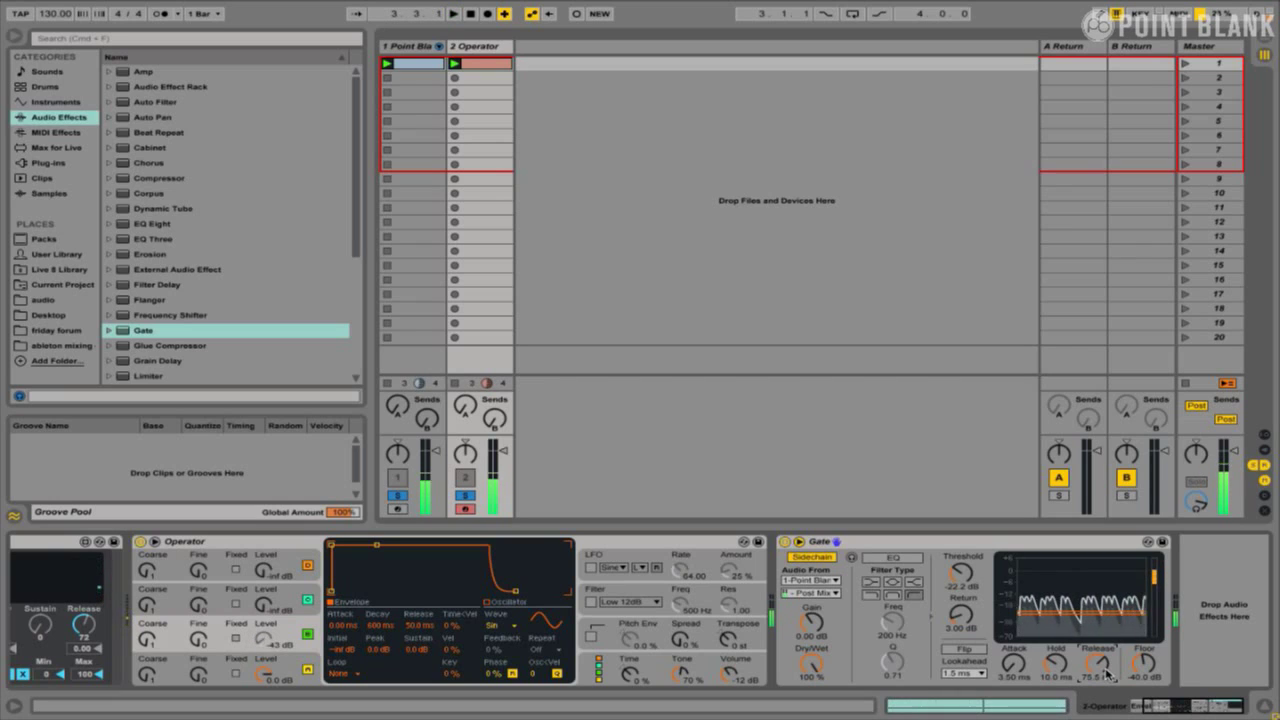
{"action": "left_click", "coordinate": [957, 545]}
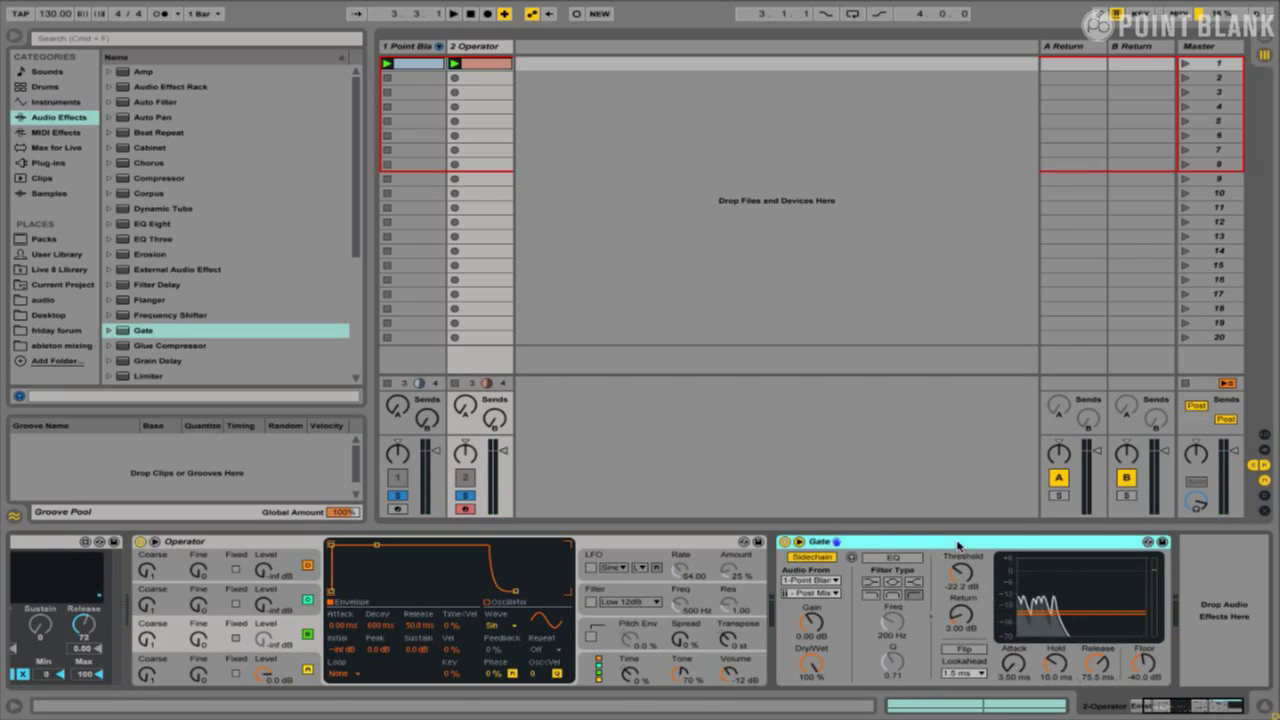
Delete the Gate from the Operator track and add the Max MIDI effect Expression Control to the closed hats chain
{"action": "key", "text": "Delete"}
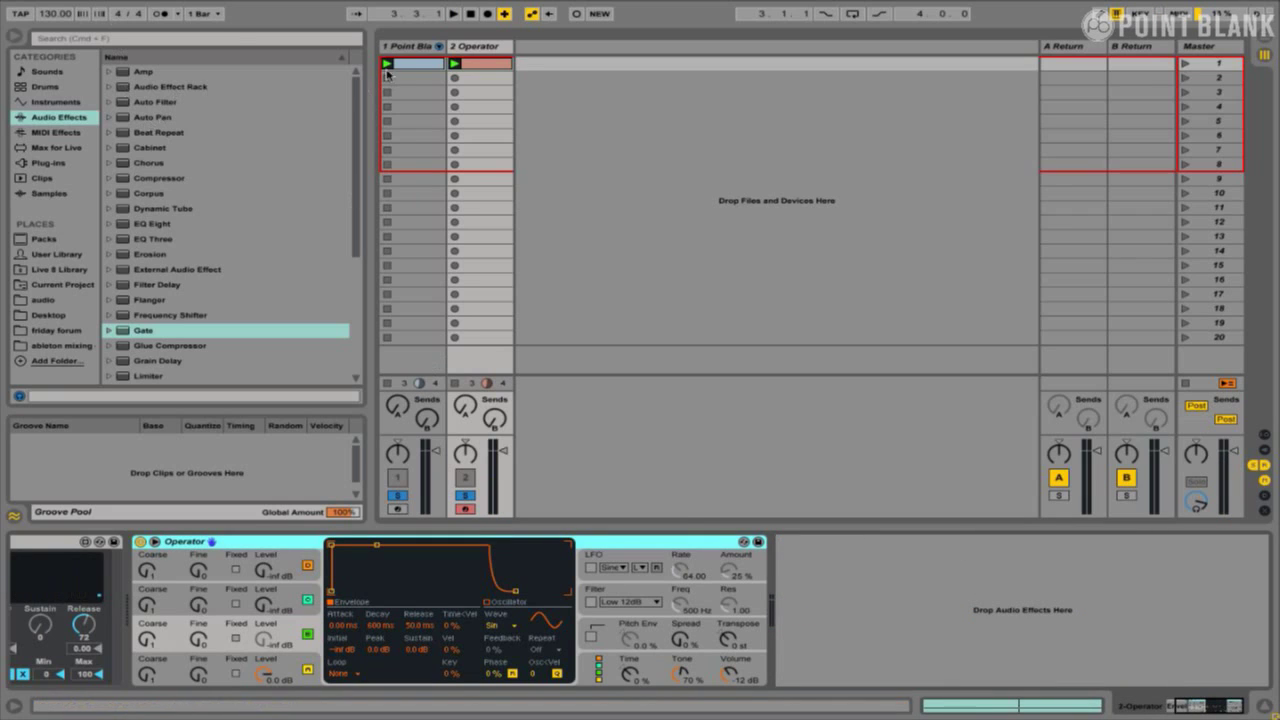
{"action": "left_click", "coordinate": [409, 48]}
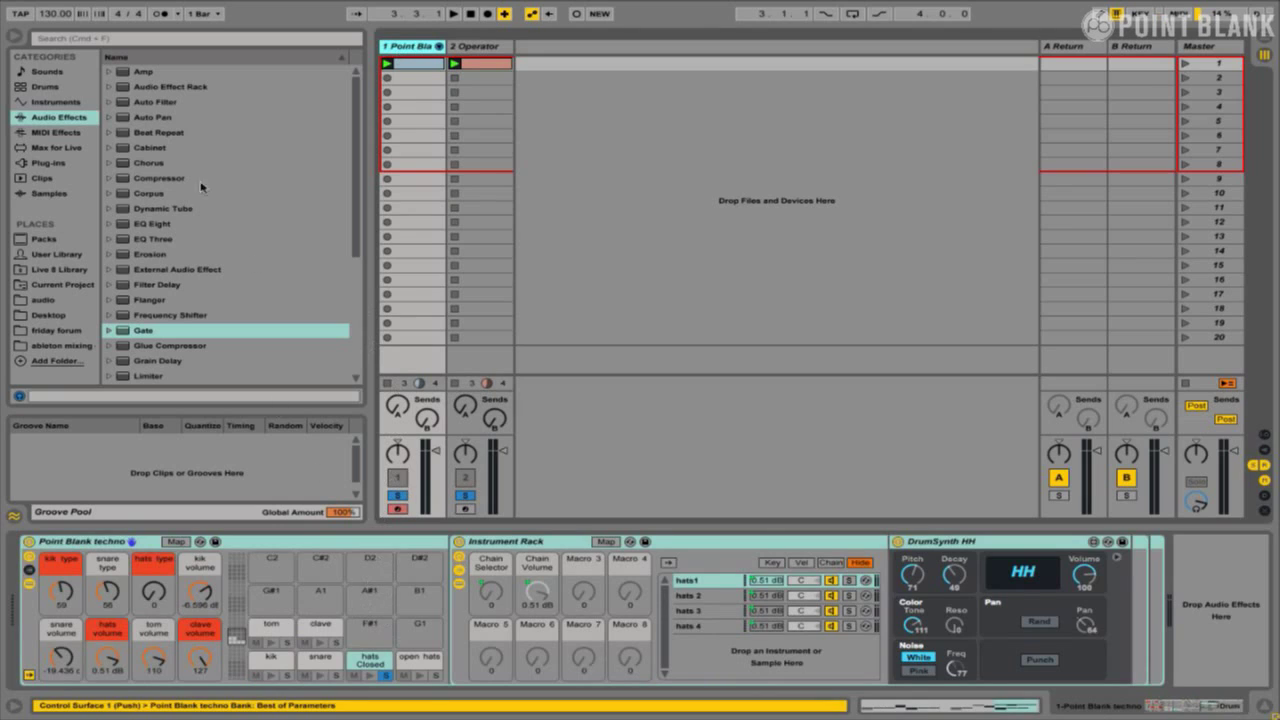
{"action": "left_click", "coordinate": [56, 147]}
{"action": "left_click", "coordinate": [165, 147]}
{"action": "left_click", "coordinate": [168, 162]}
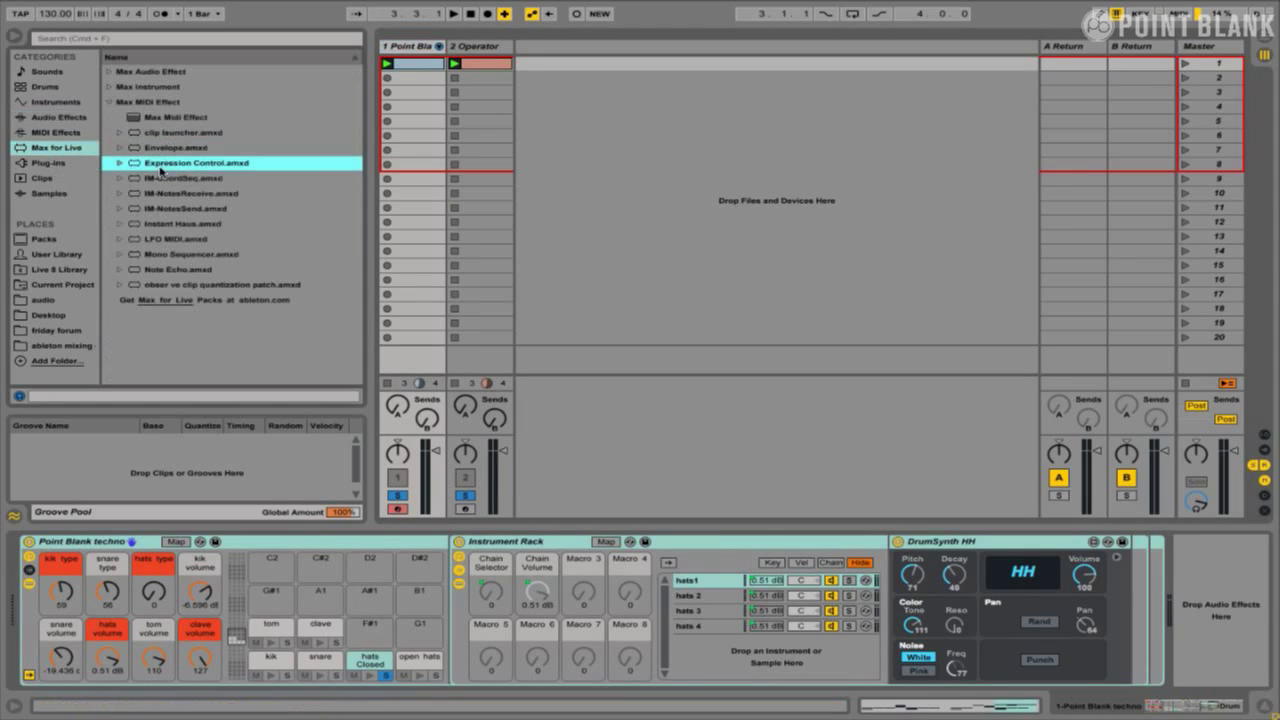
{"action": "left_click", "coordinate": [368, 662]}
{"action": "key", "text": "Return"}
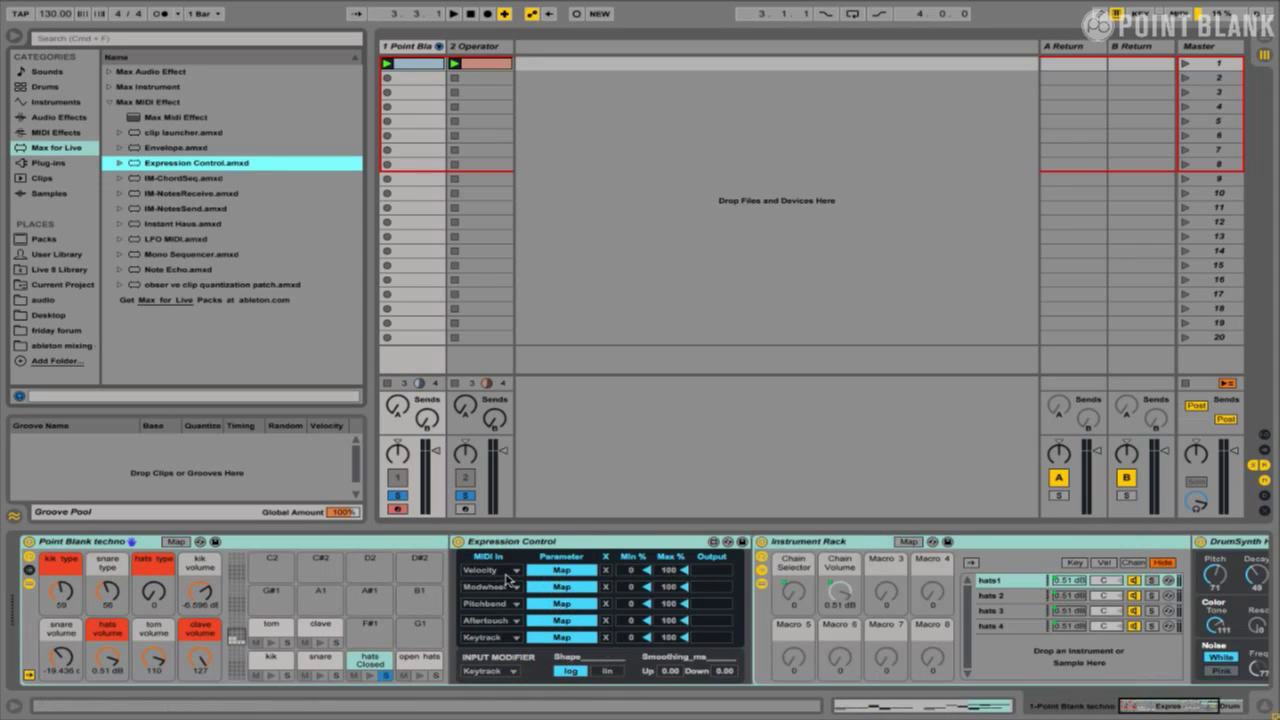
Map Expression Control's Velocity row to the level of oscillator C in Operator
{"action": "left_click", "coordinate": [580, 573]}
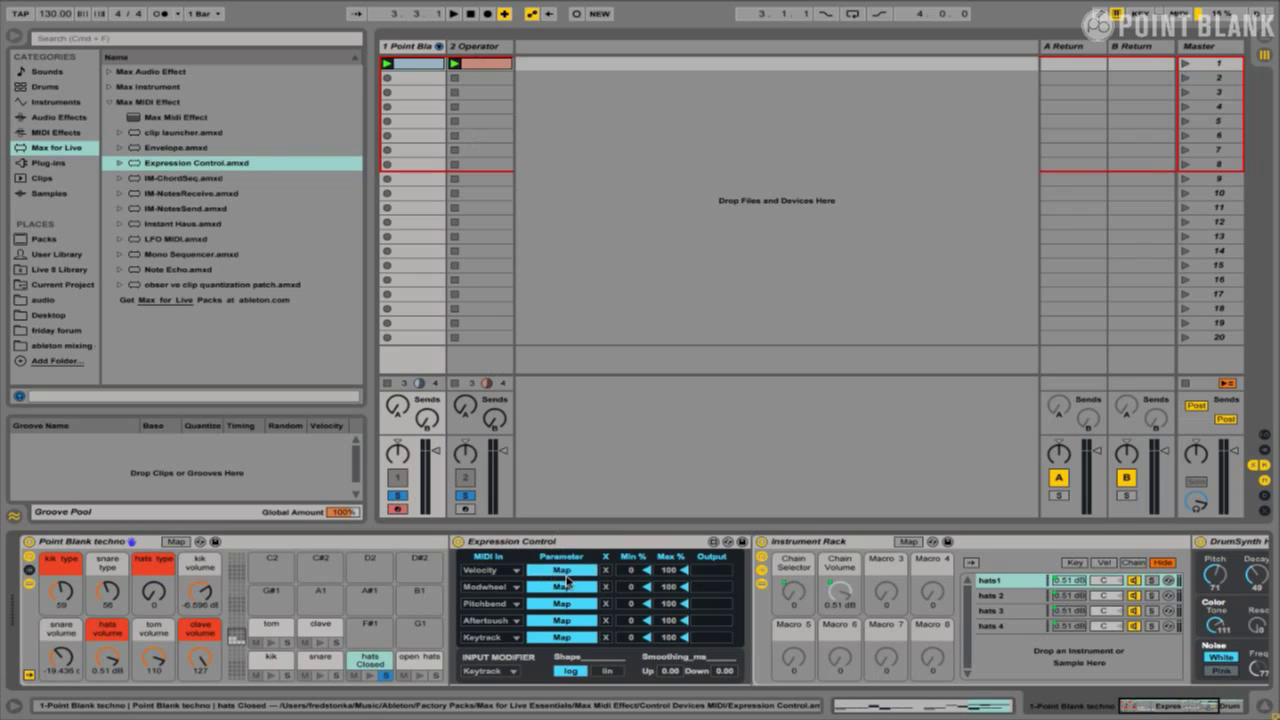
{"action": "left_click", "coordinate": [468, 48]}
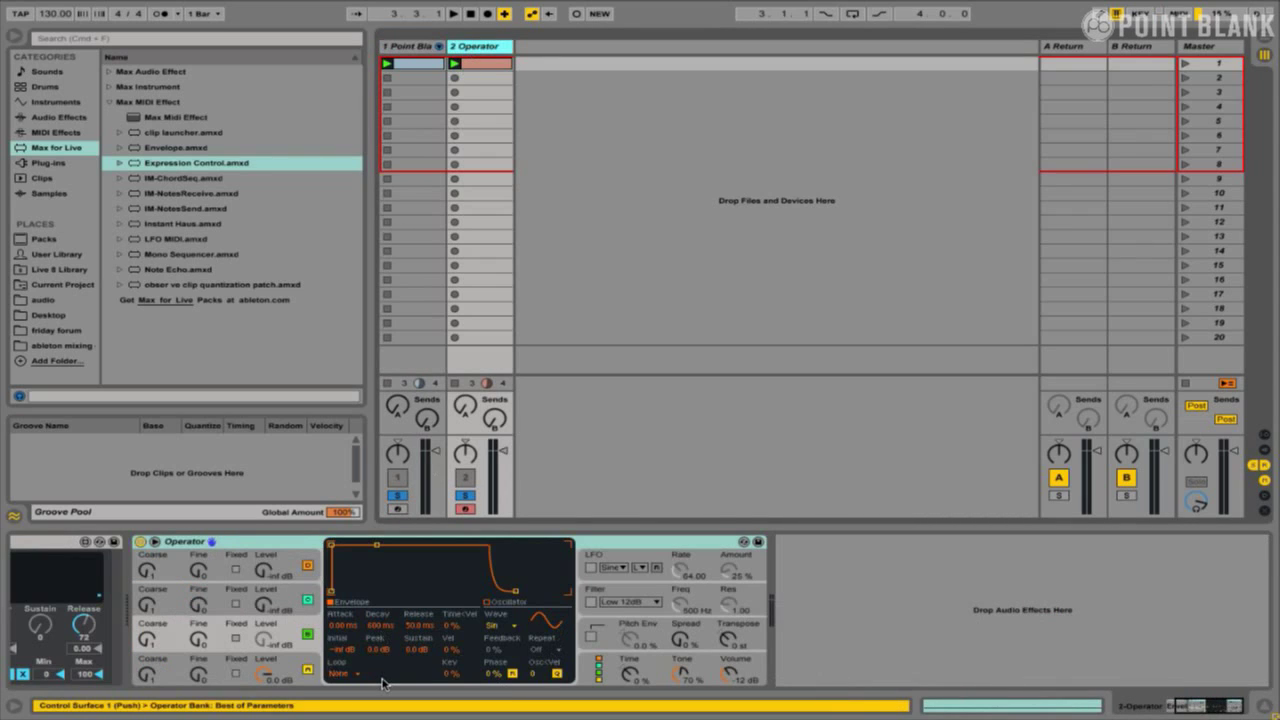
{"action": "left_click", "coordinate": [267, 604]}
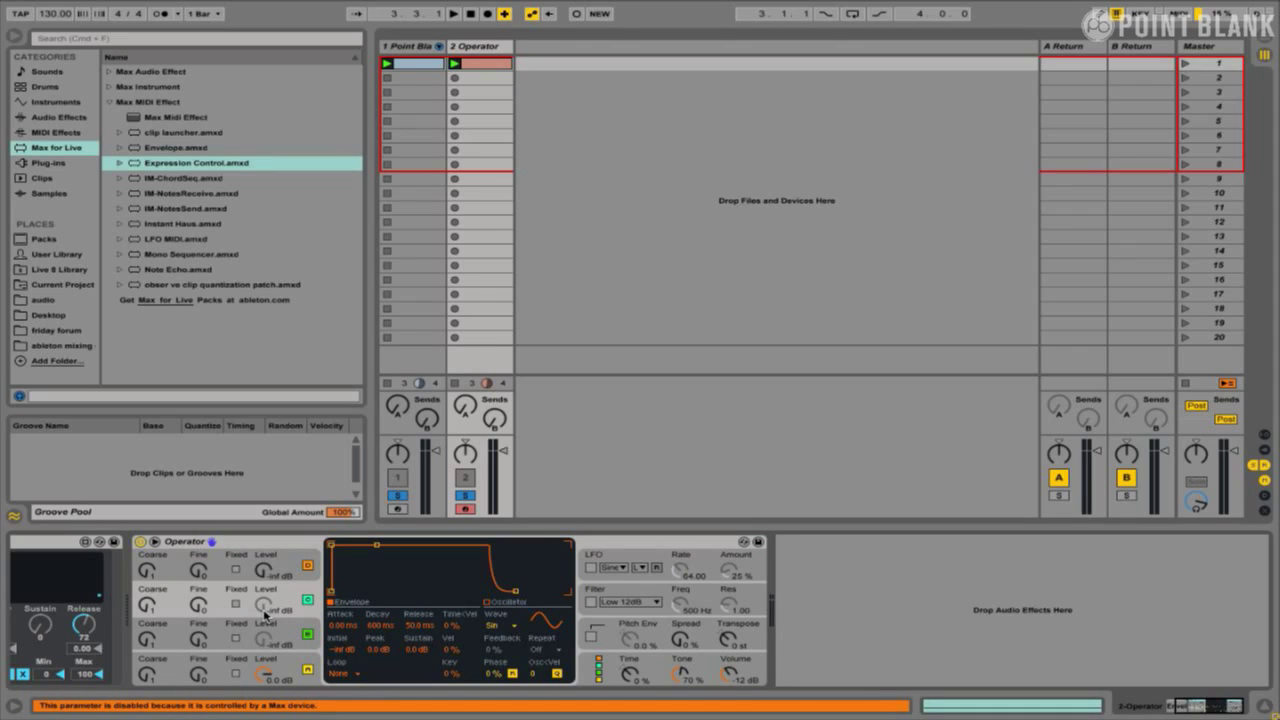
Play the clips and limit the Velocity mapping of Osc-C Level to a minimum of 23% and a maximum of 54%
{"action": "key", "text": "space"}
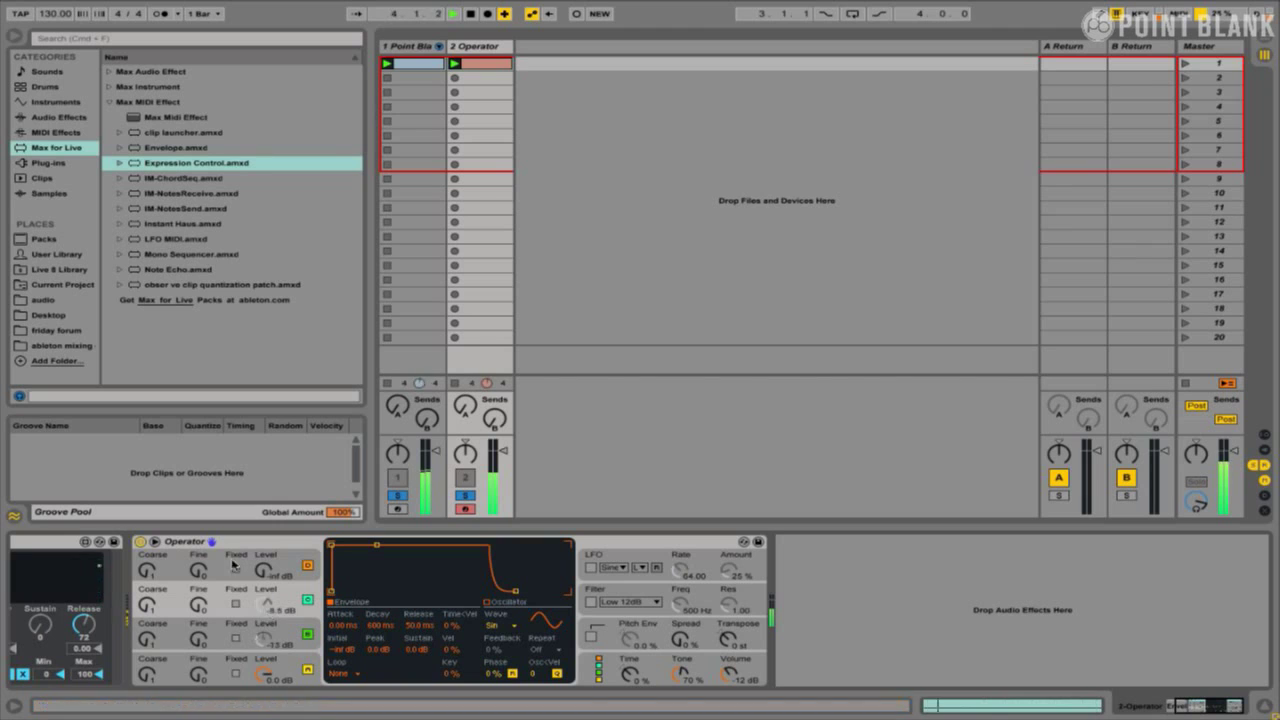
{"action": "key", "text": "Return"}
{"action": "left_click", "coordinate": [410, 46]}
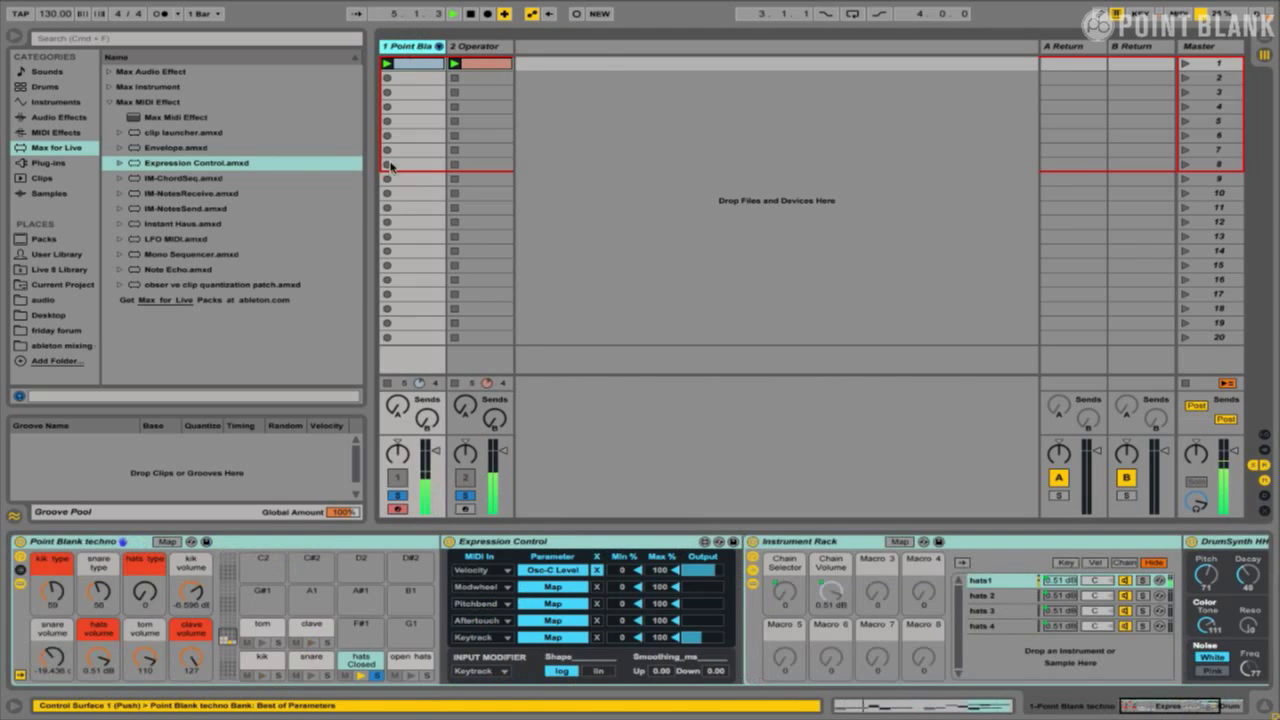
{"action": "key", "text": "shift+Tab"}
{"action": "key", "text": "shift+Tab"}
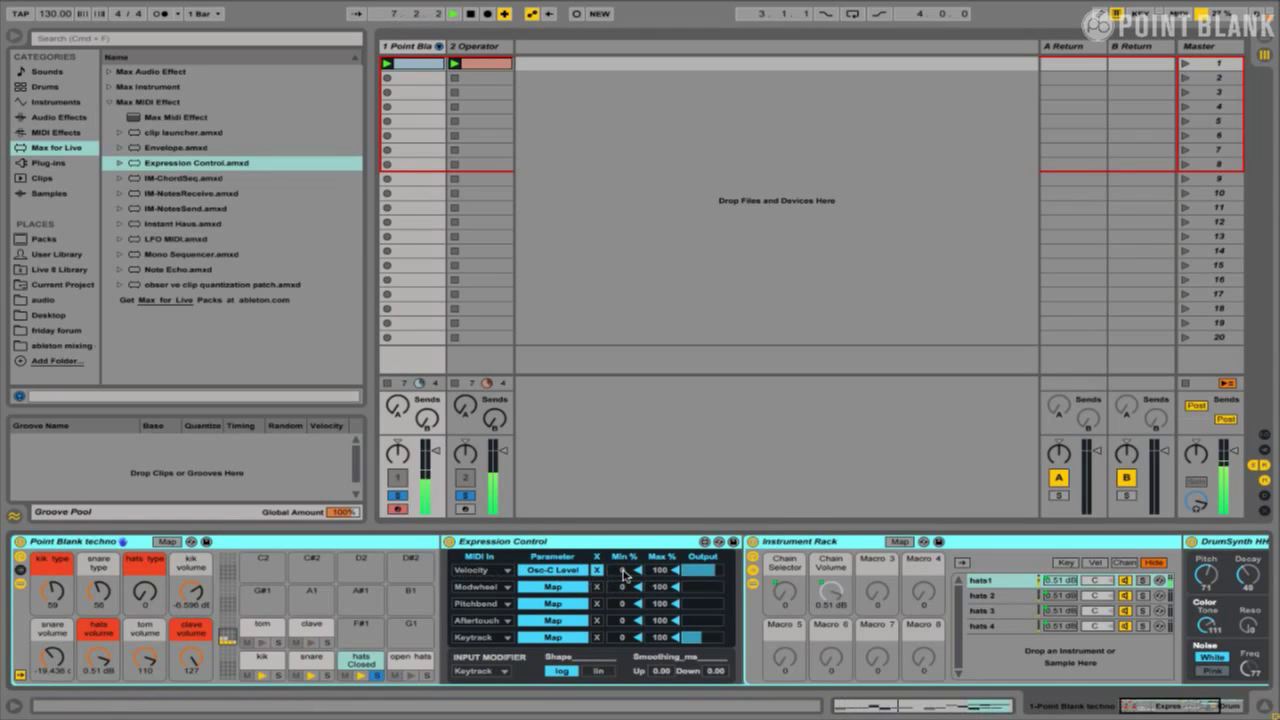
{"action": "left_click", "coordinate": [663, 573]}
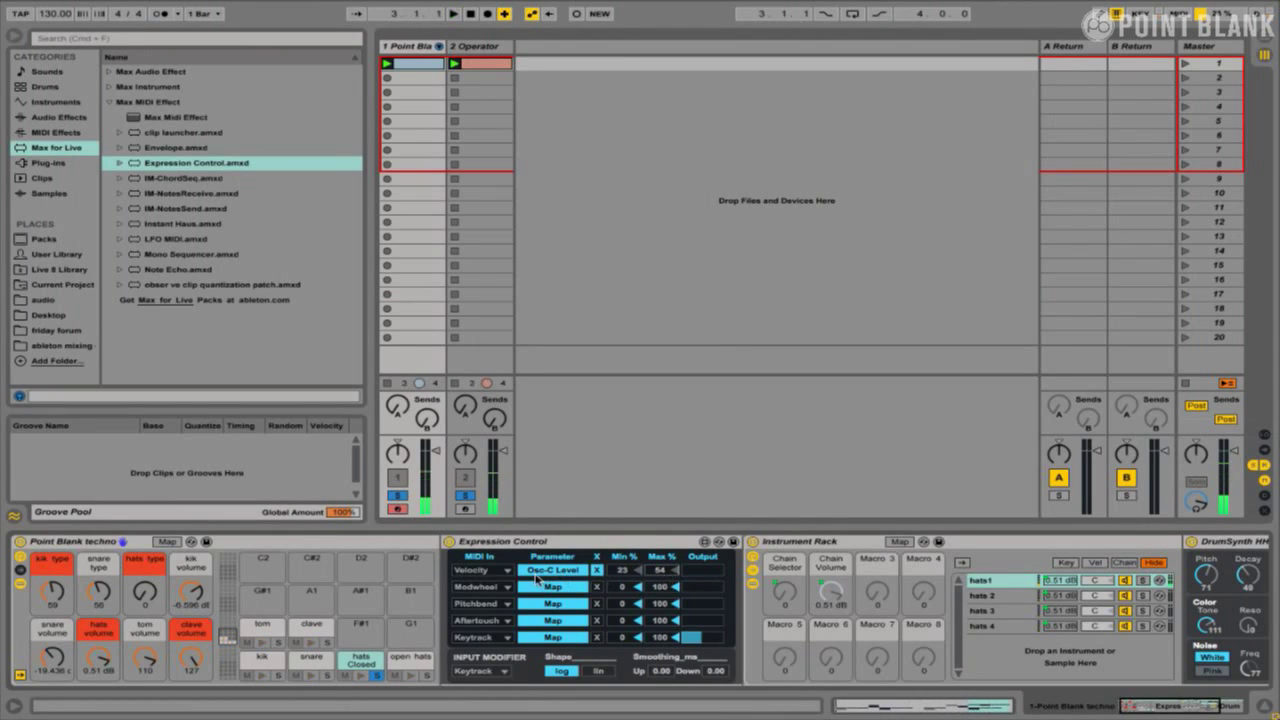
Move the Expression Control device from the closed hats pad to the open hats pad
{"action": "left_click", "coordinate": [506, 541]}
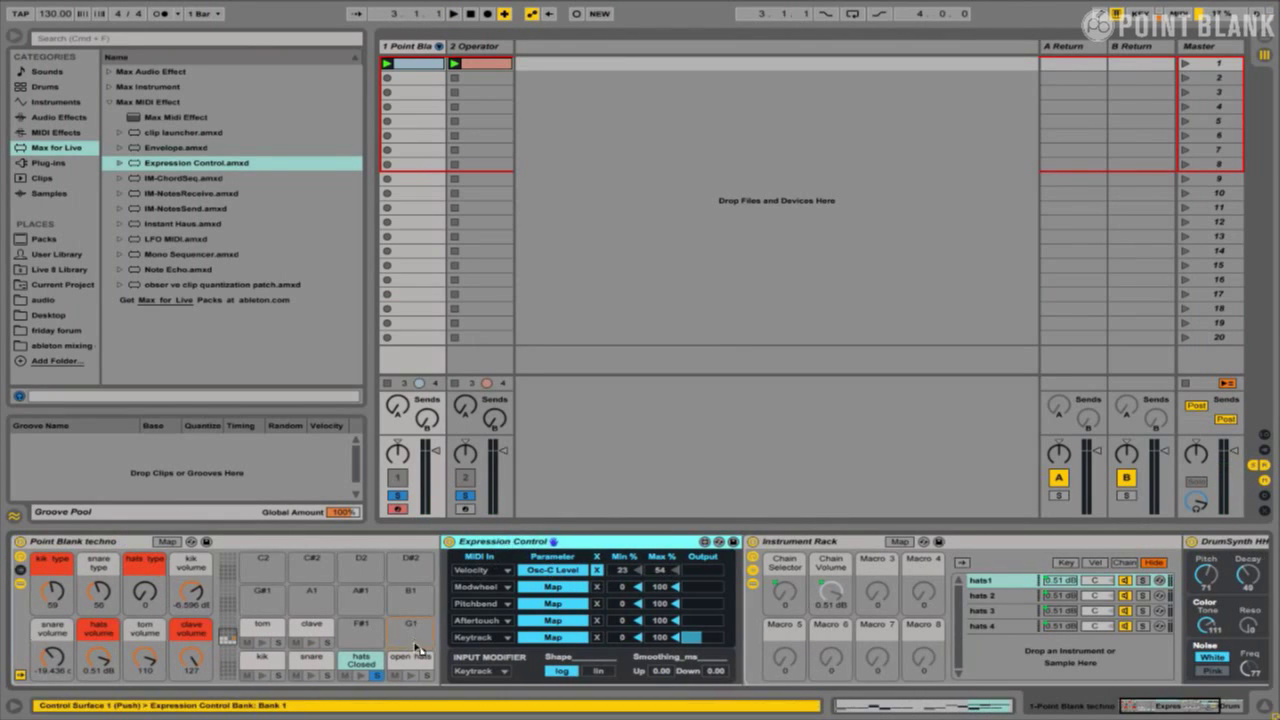
{"action": "key", "text": "Delete"}
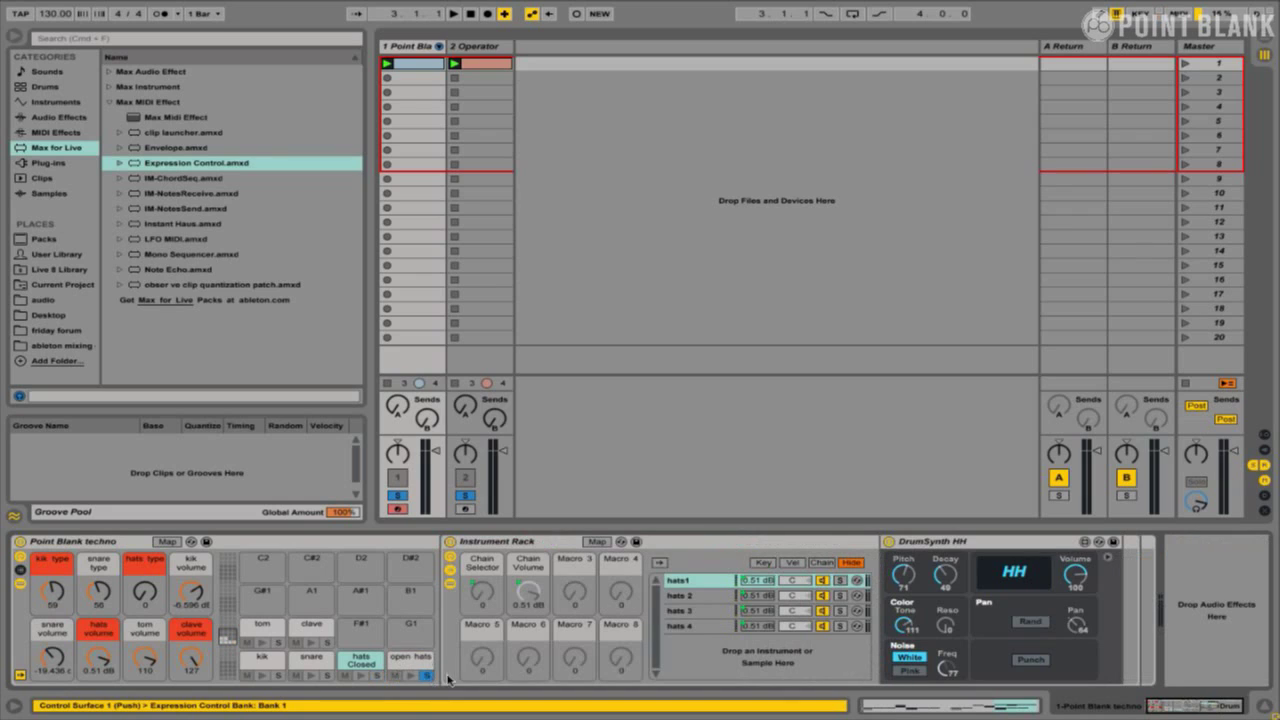
{"action": "left_click", "coordinate": [423, 659]}
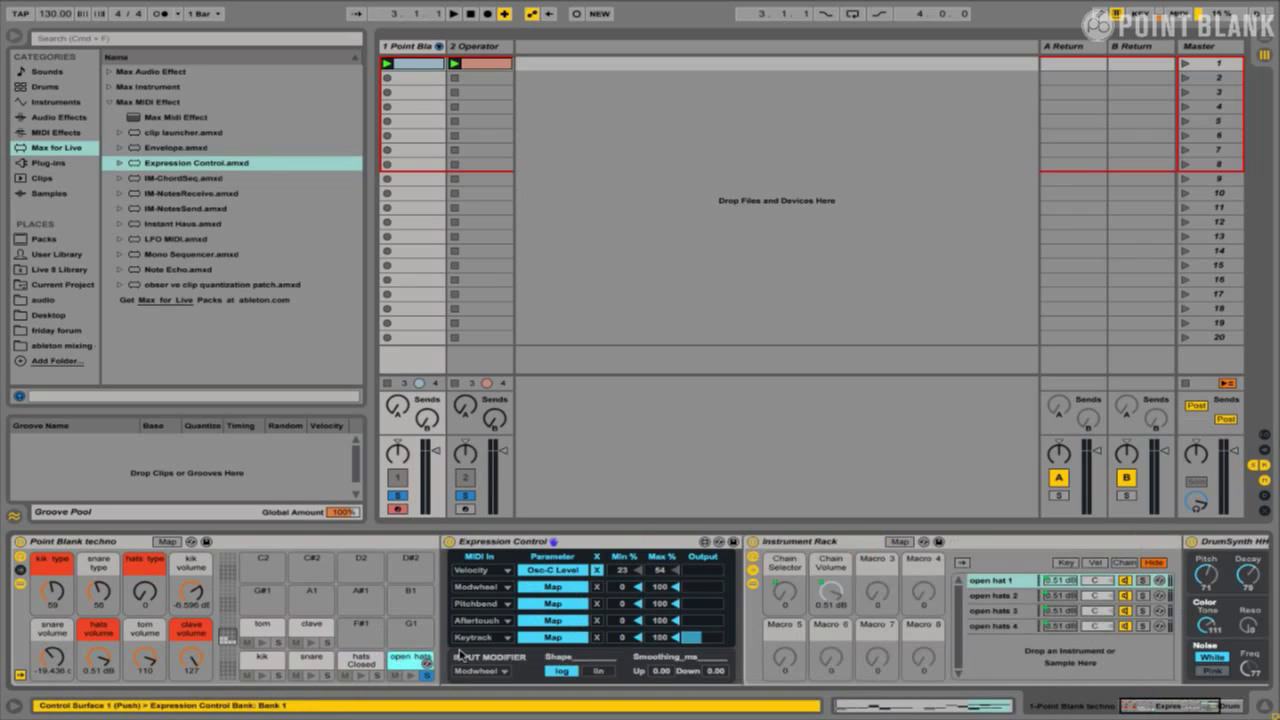
Remap Expression Control's Velocity row from Osc-C Level to Operator's oscillator B Fine, with a range of 1% to 34%
{"action": "key", "text": "space"}
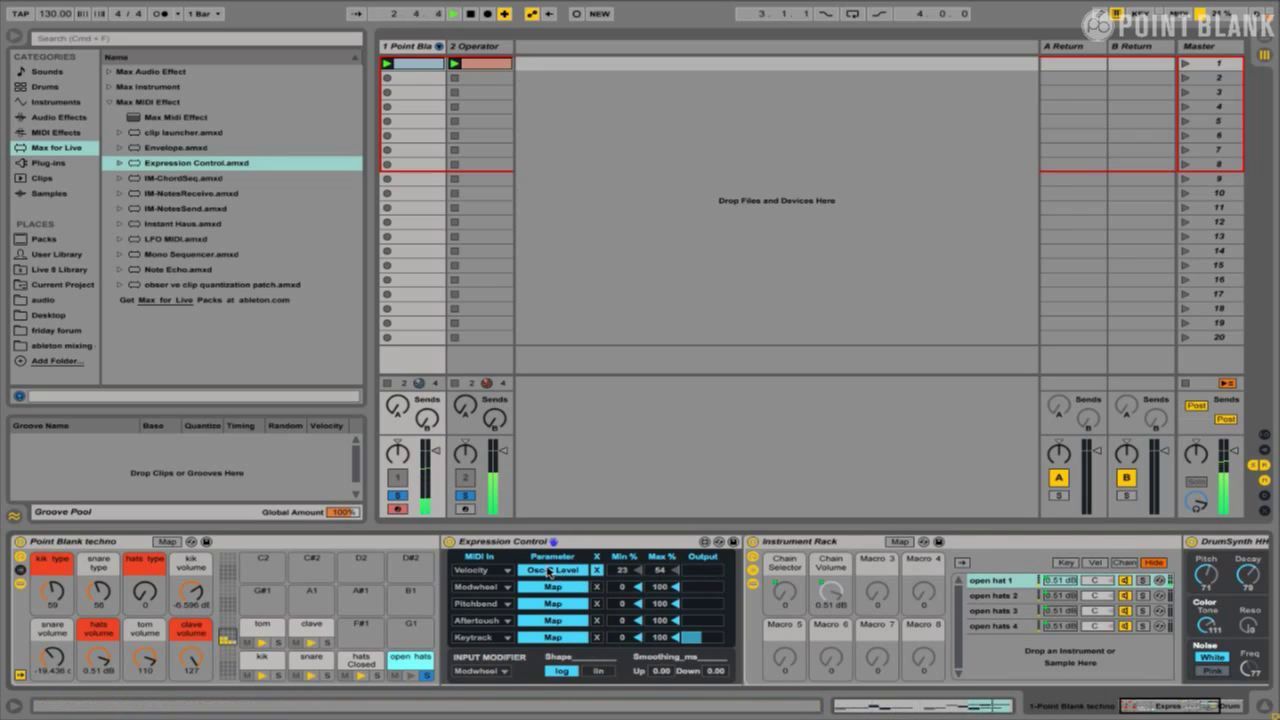
{"action": "scroll", "coordinate": [550, 574], "scroll_direction": "right", "scroll_amount": 1}
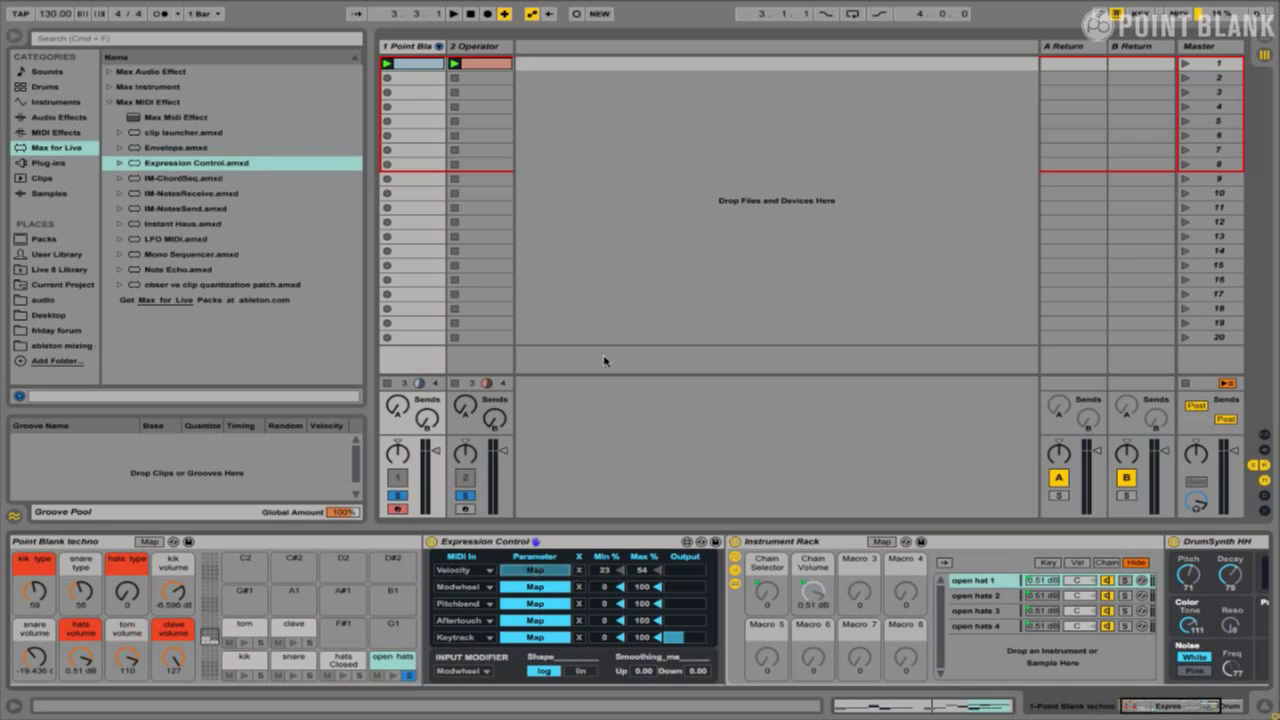
{"action": "left_click", "coordinate": [488, 47]}
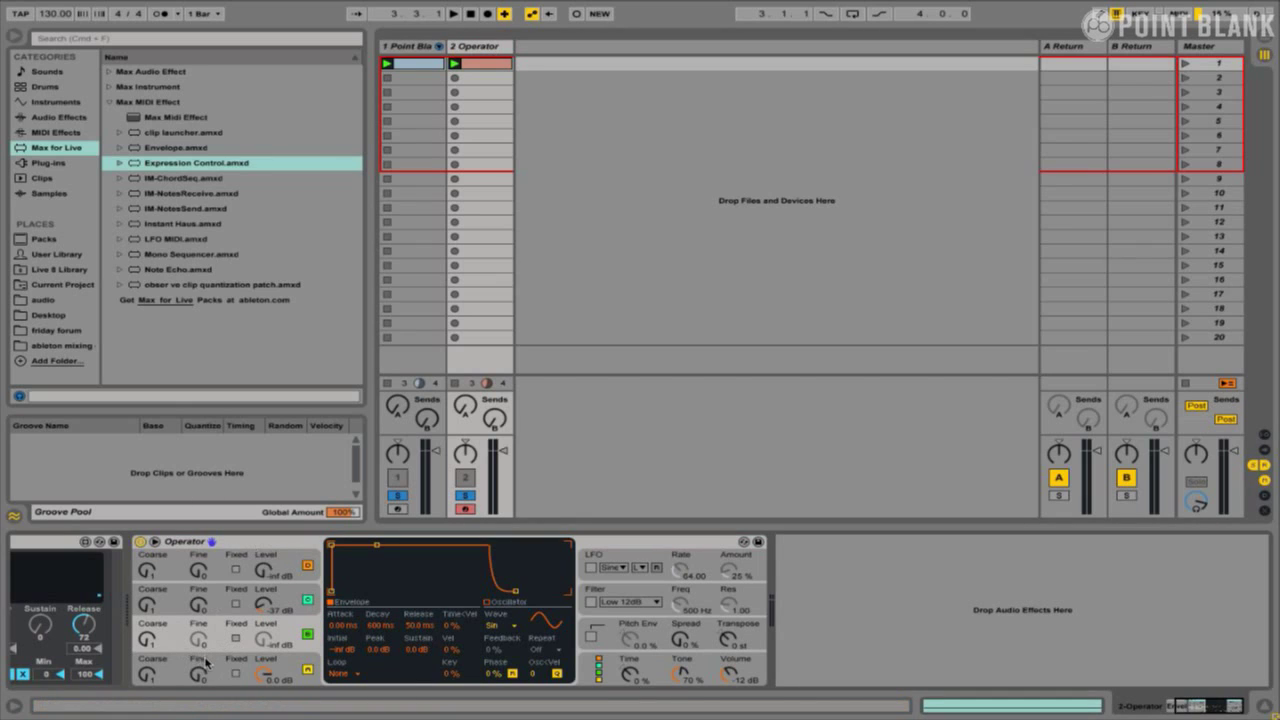
{"action": "left_click", "coordinate": [197, 640]}
{"action": "key", "text": "space"}
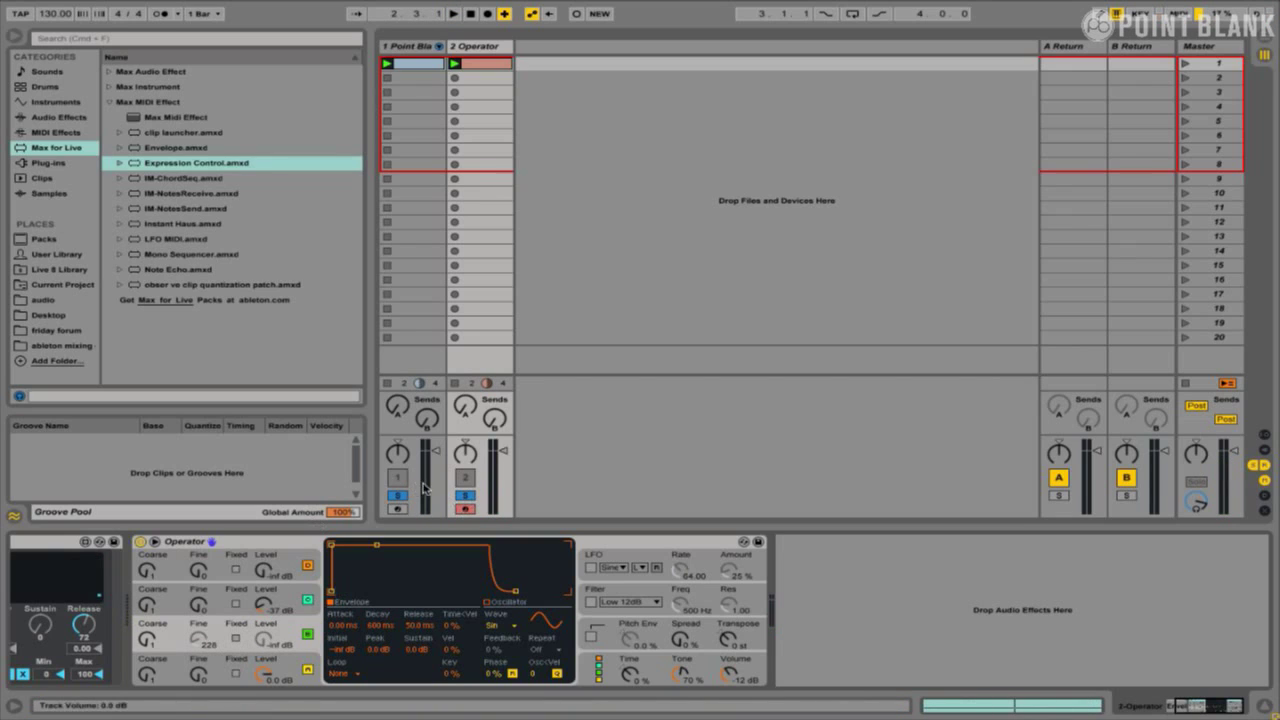
{"action": "left_click", "coordinate": [399, 47]}
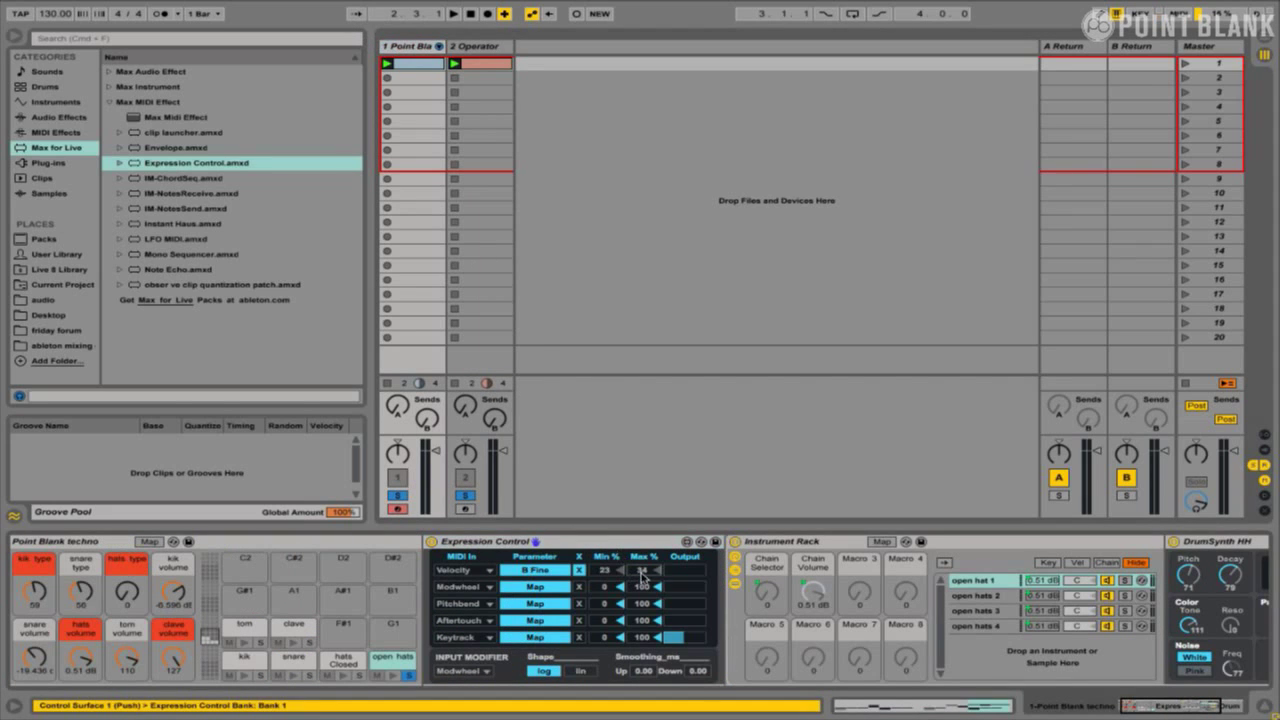
{"action": "key", "text": "space"}
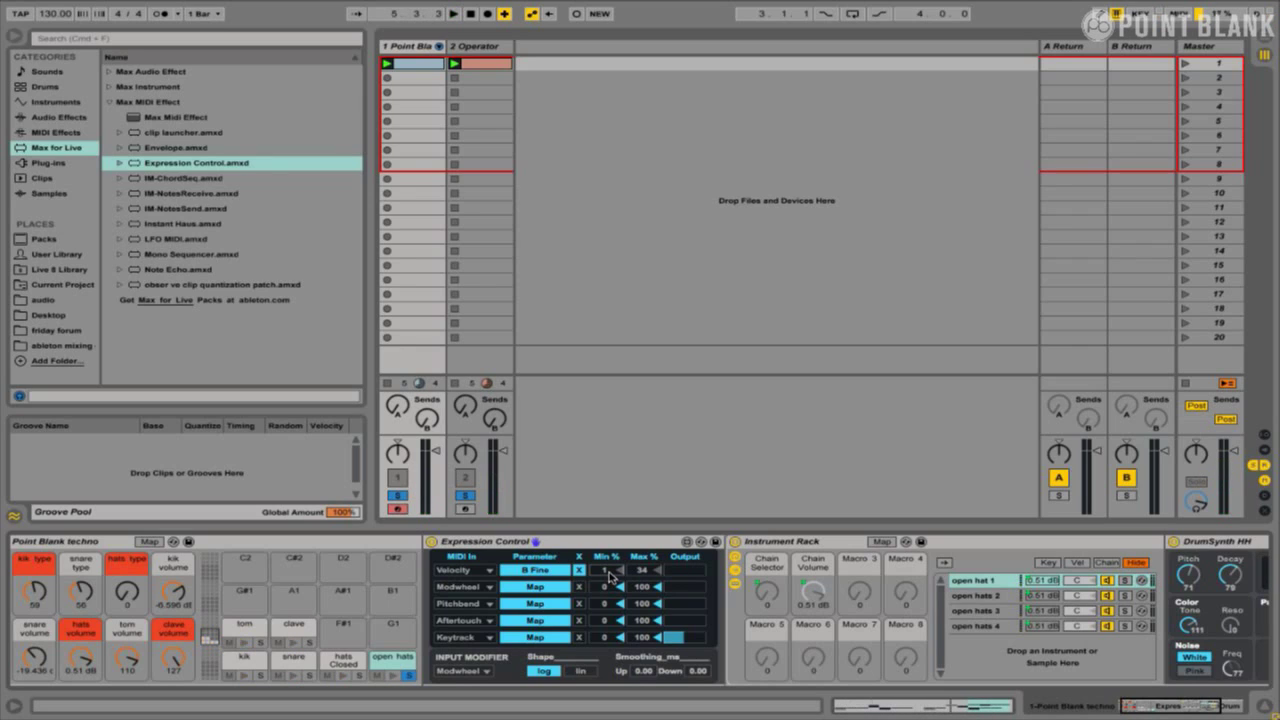
Unsolo both tracks and the open hats pad, and lower the Operator track's volume to -2.6 dB during playback
{"action": "key", "text": "space"}
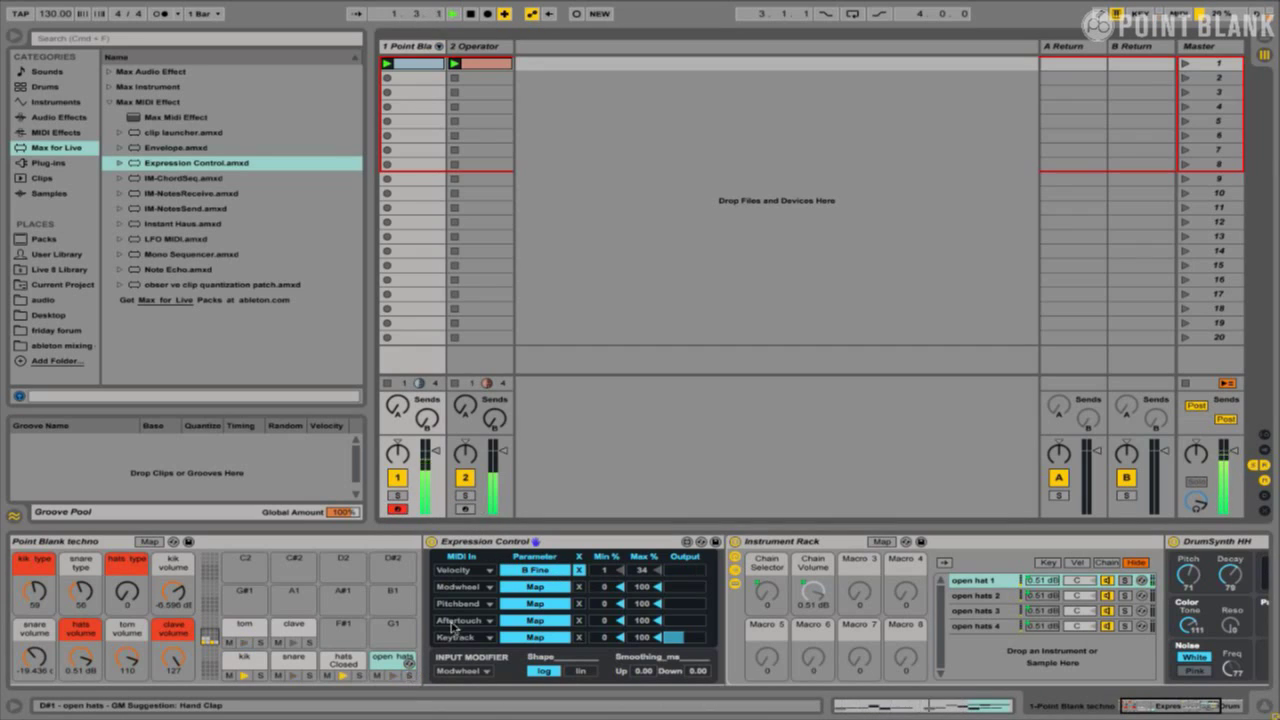
{"action": "left_click_drag", "start_coordinate": [506, 459], "coordinate": [507, 462]}
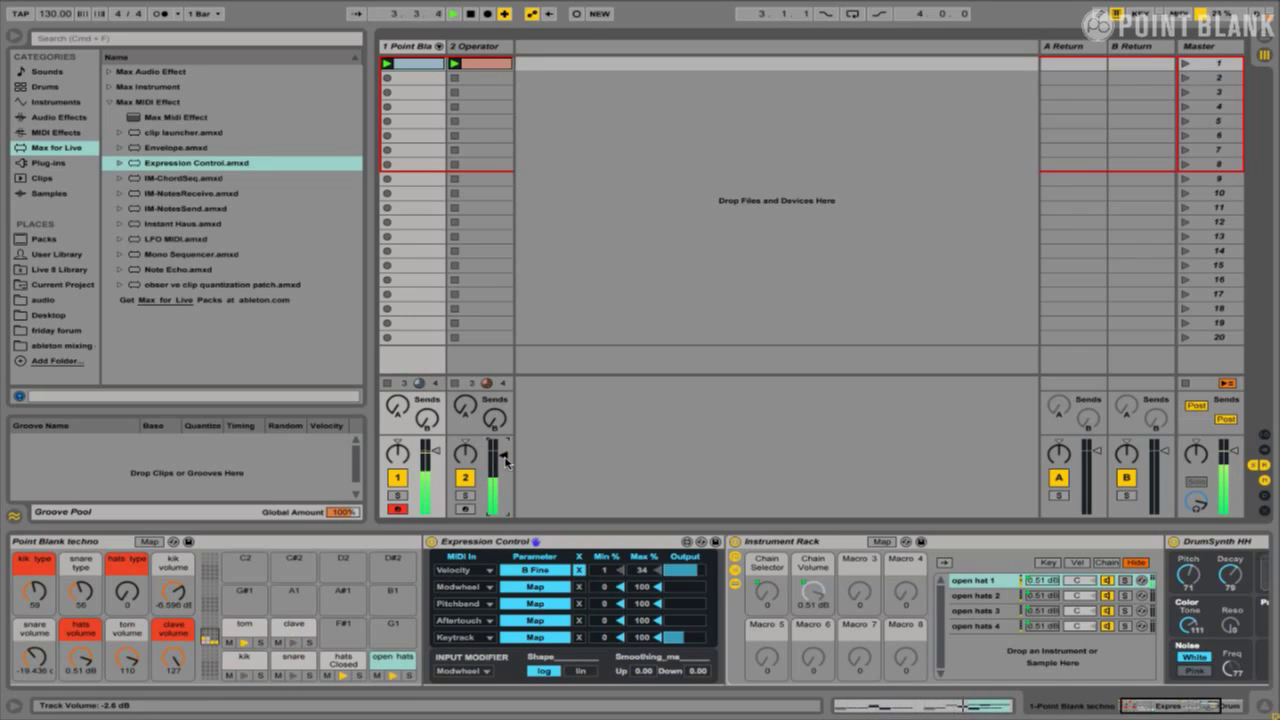
{"action": "key", "text": "space"}
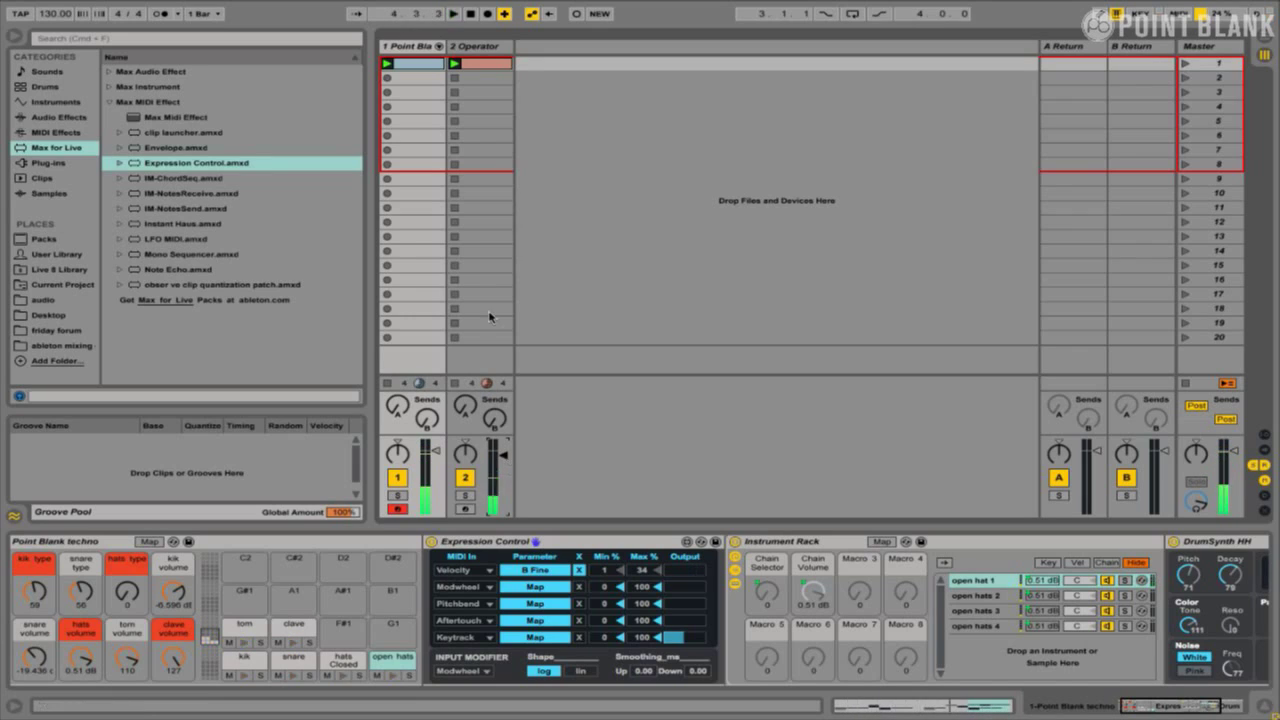
Select the drum and Operator tracks together and lower their volumes while the clips play
{"action": "left_click", "coordinate": [475, 46]}
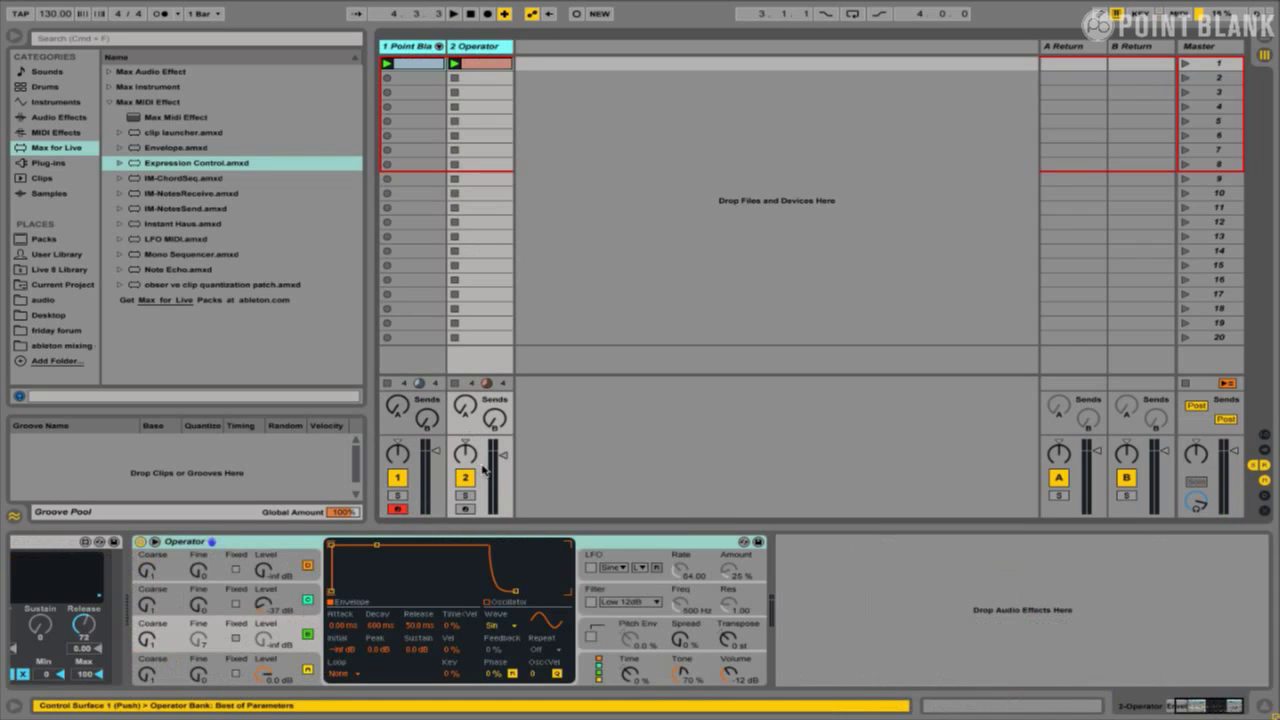
{"action": "key", "text": "space"}
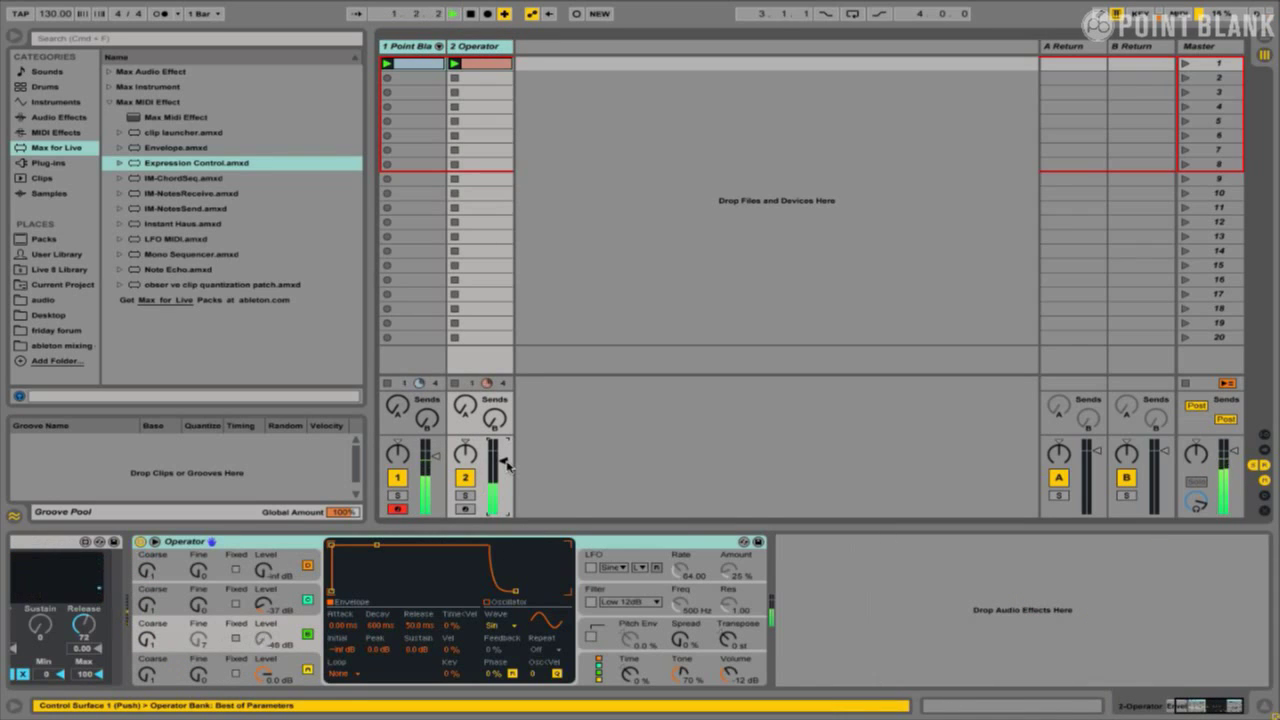
{"action": "key", "text": "space"}
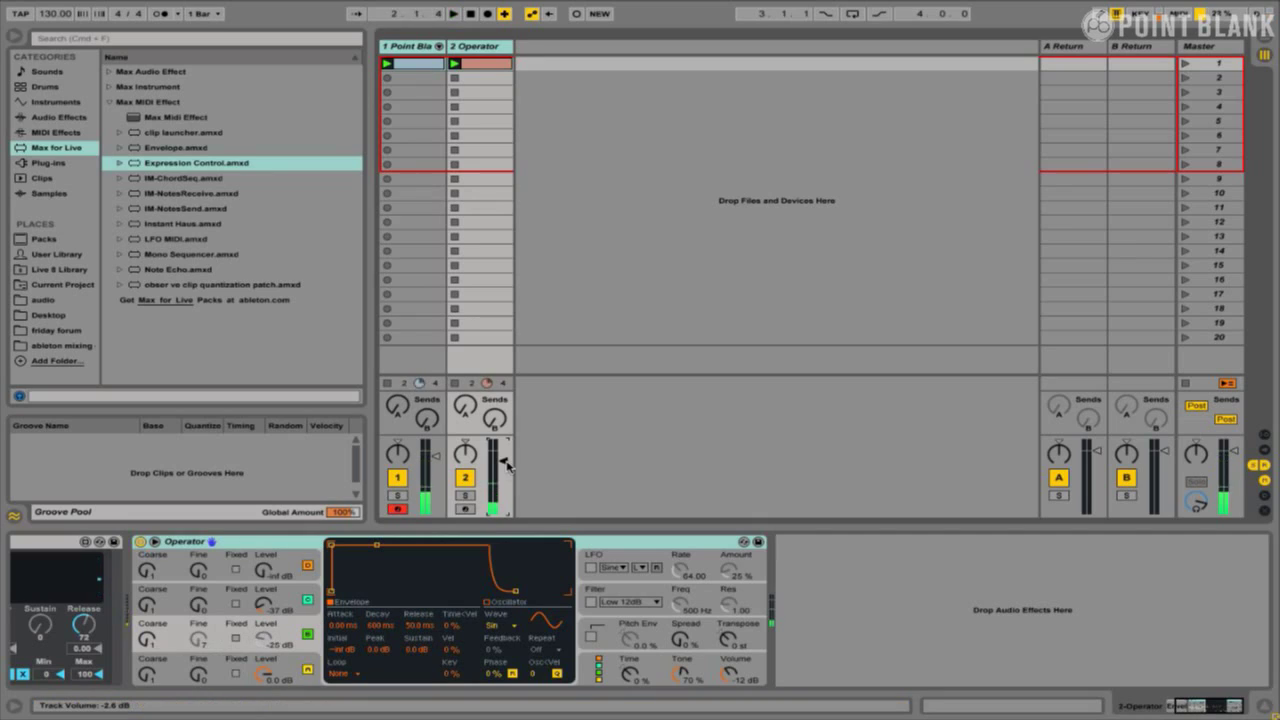